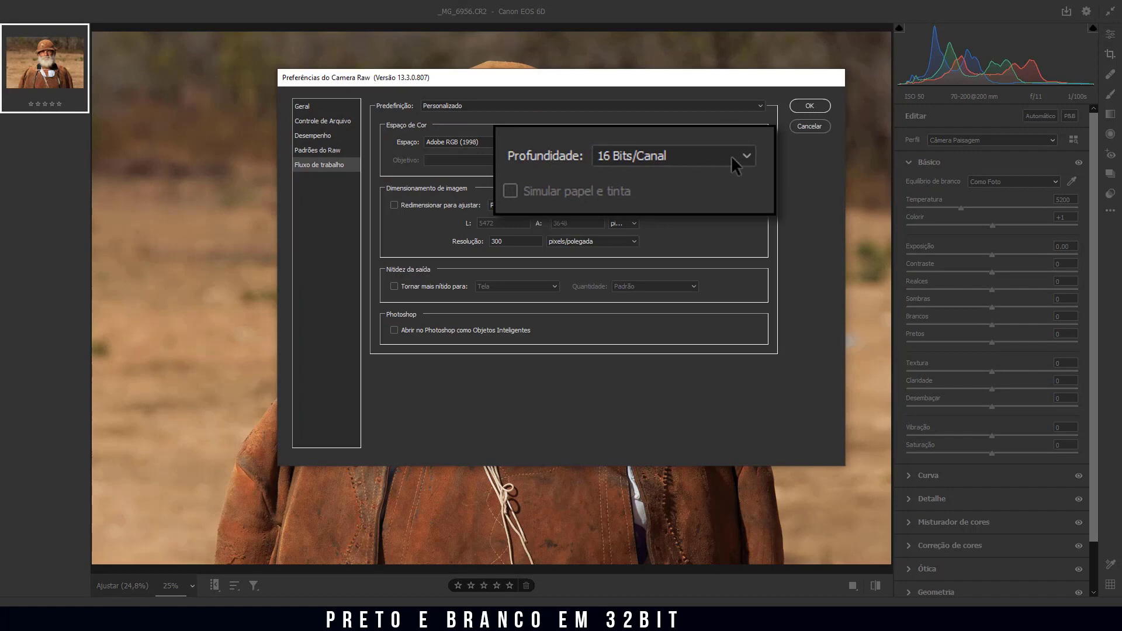
# - Set the workflow colour depth to 16 Bits/Canal and accept the preferences
pyautogui.click(748, 156)
pyautogui.click(700, 185)
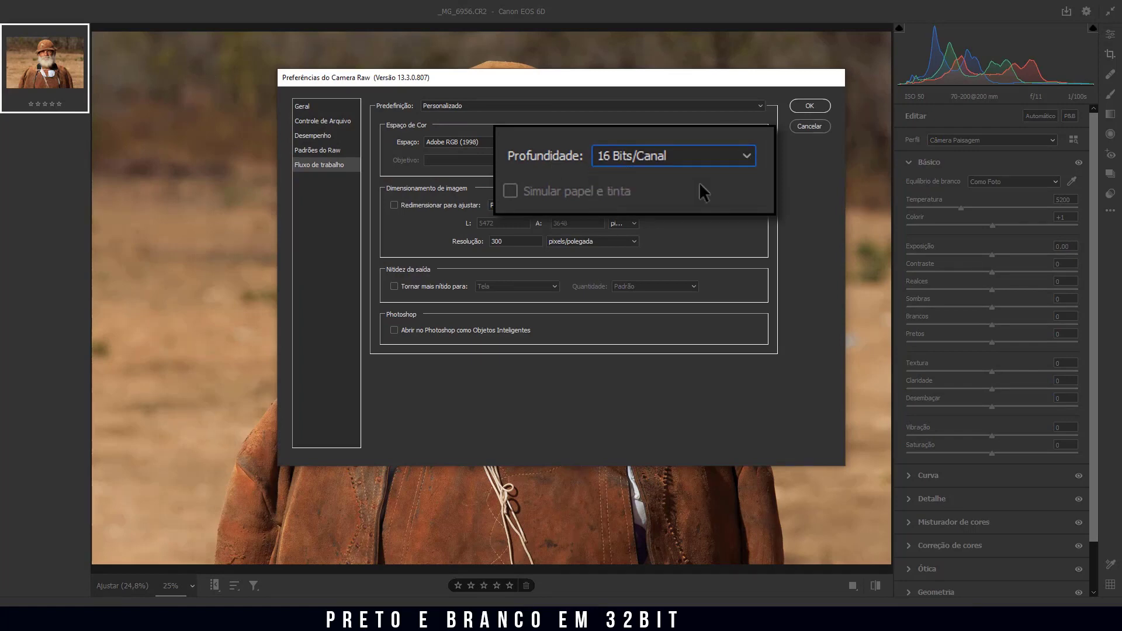
pyautogui.click(744, 156)
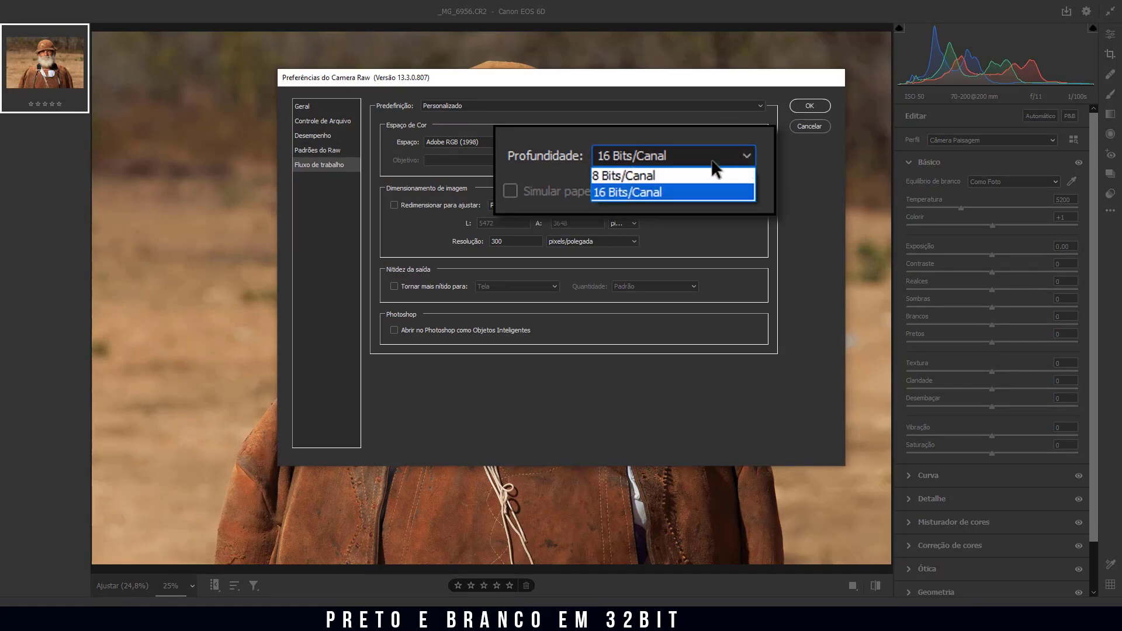
pyautogui.click(674, 193)
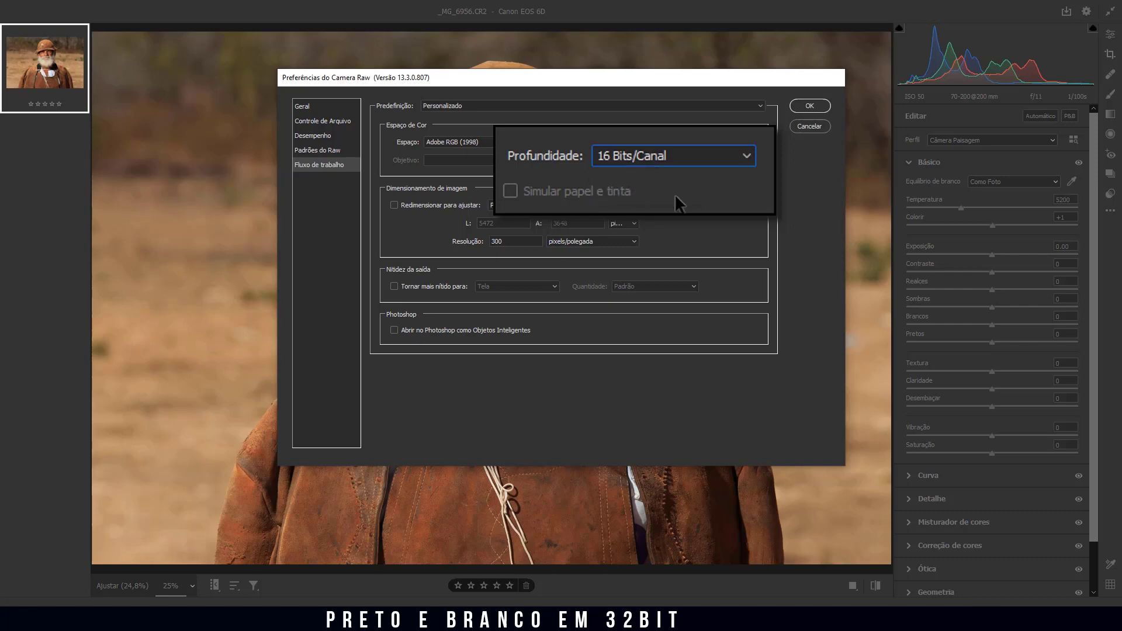
pyautogui.click(810, 108)
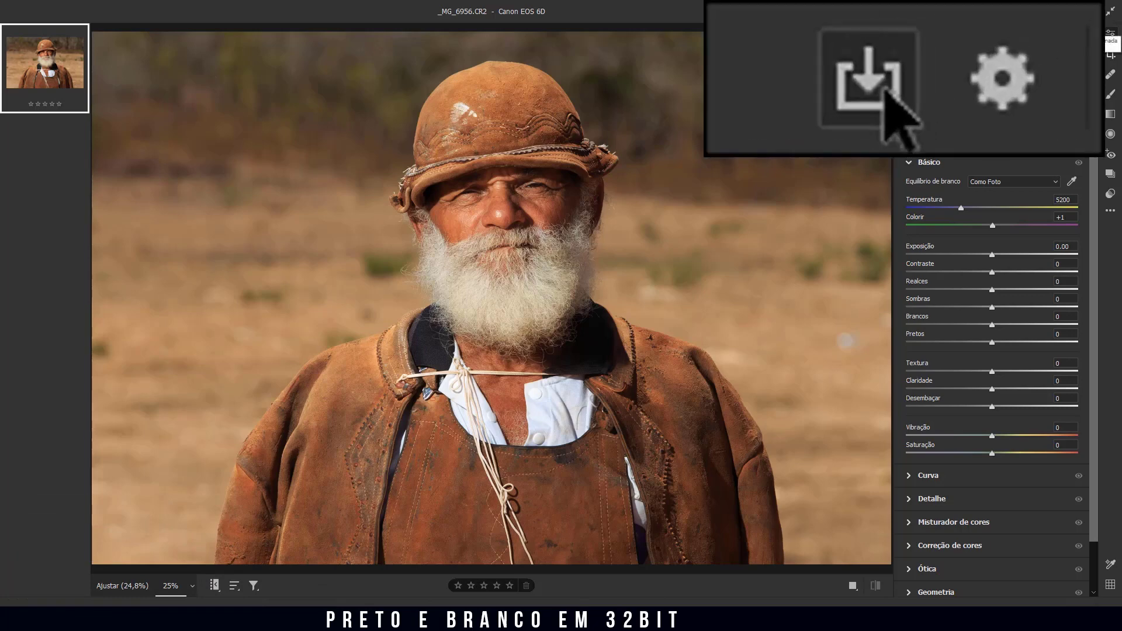
# - Save the unadjusted photo as a DNG in D:\Fotos, named with the document name plus the suffix _1
pyautogui.click(1067, 11)
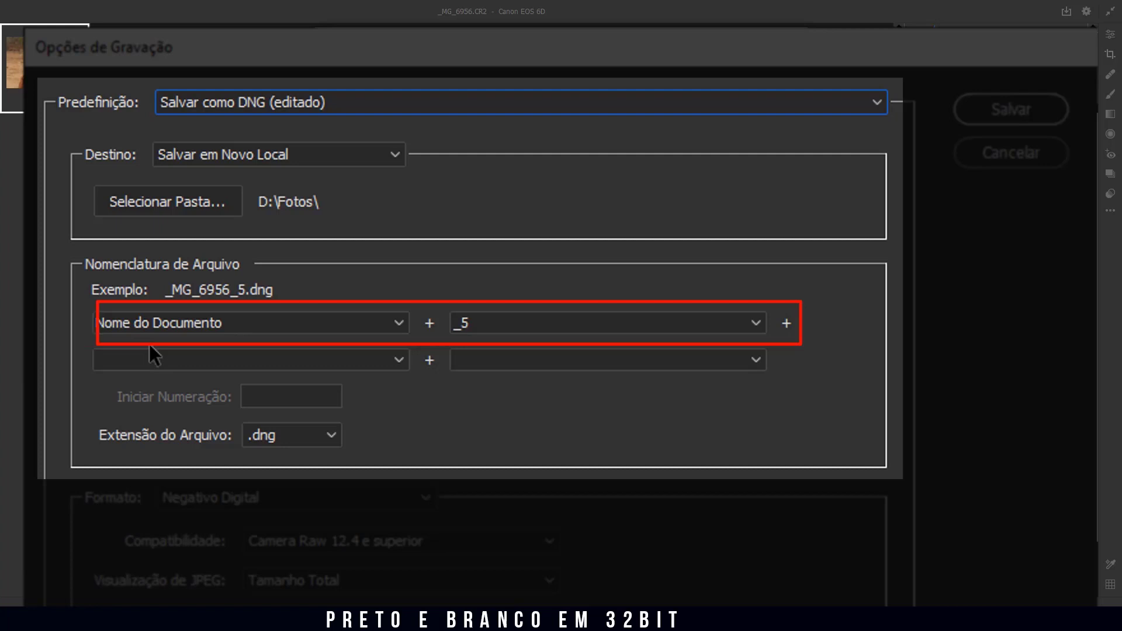
pyautogui.click(498, 319)
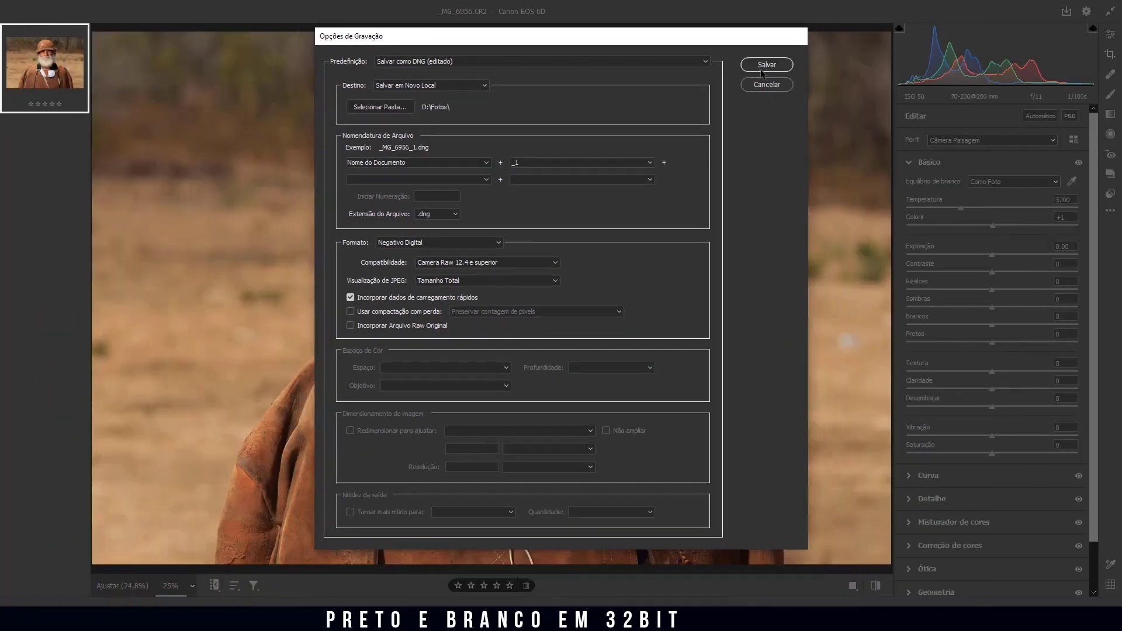
pyautogui.click(1011, 109)
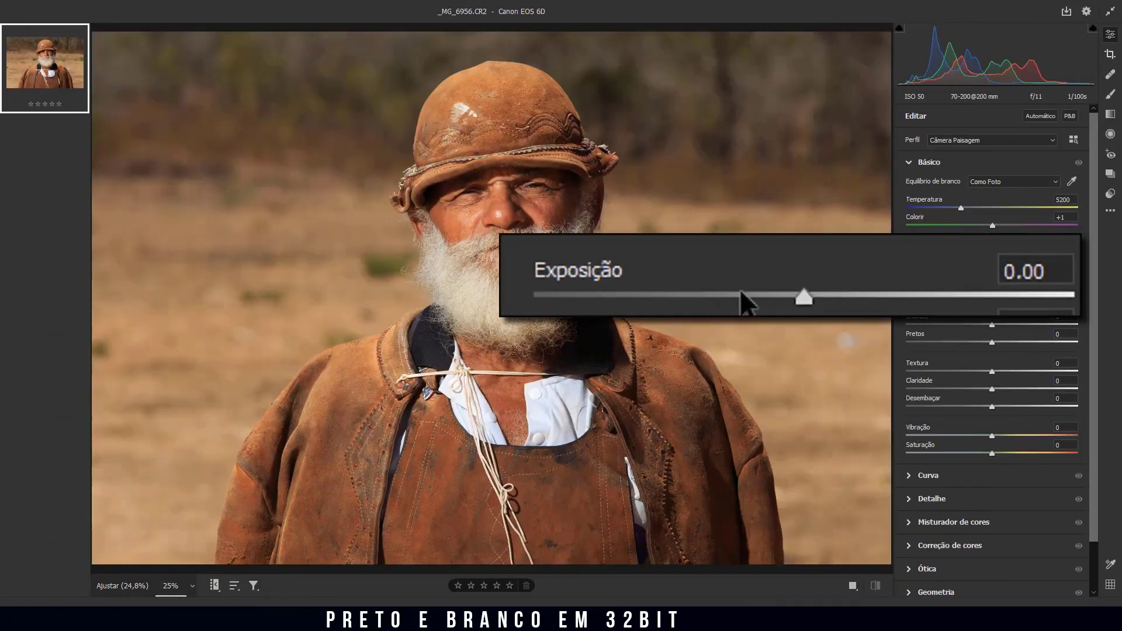
# - Lower the photo's exposure to -1.00 and save this version as another DNG in D:\Fotos
pyautogui.moveTo(992, 255); pyautogui.dragTo(975, 255)
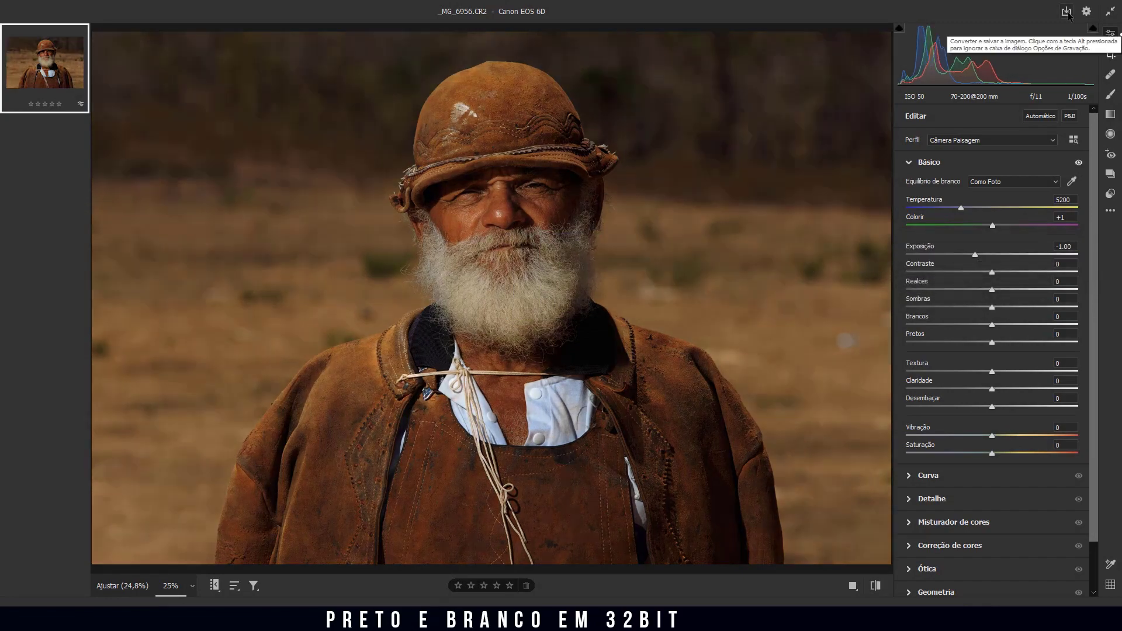
pyautogui.click(1067, 13)
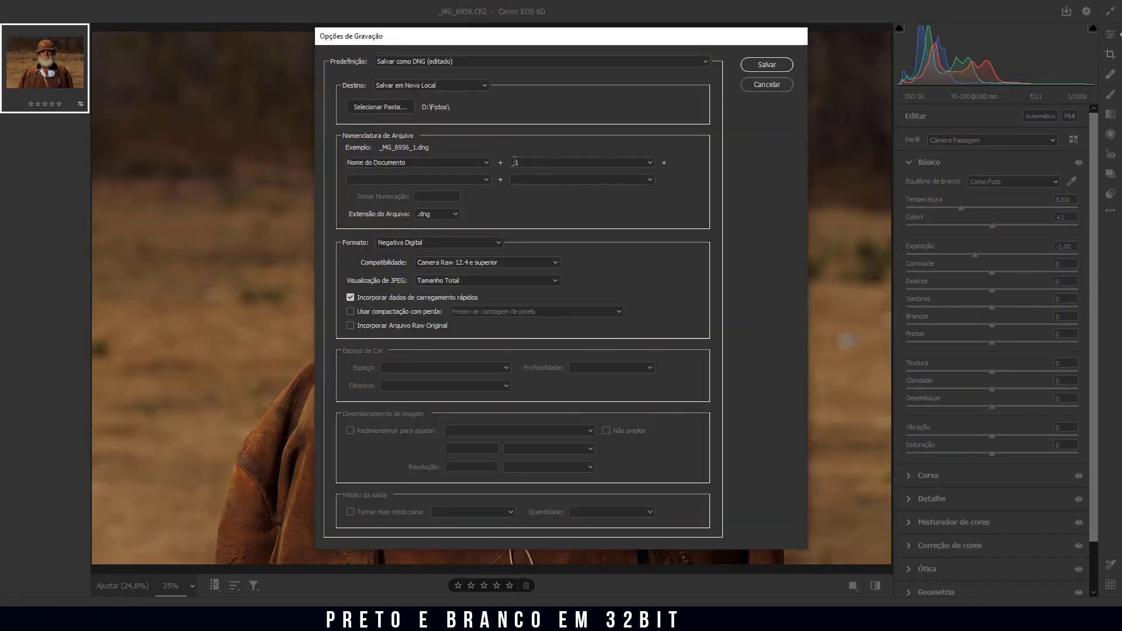
pyautogui.click(780, 69)
# - Set the exposure in turn to -2.00, +1.00 and a still brighter level for the remaining DNG versions
pyautogui.moveTo(975, 255); pyautogui.dragTo(956, 254)
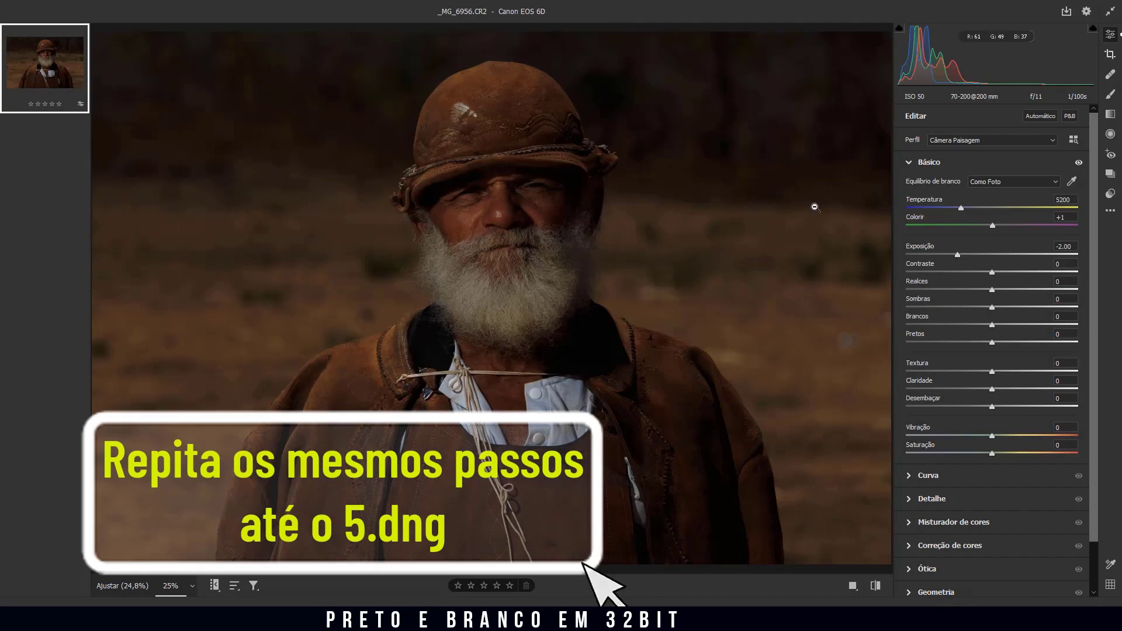
pyautogui.moveTo(992, 256); pyautogui.dragTo(1008, 257)
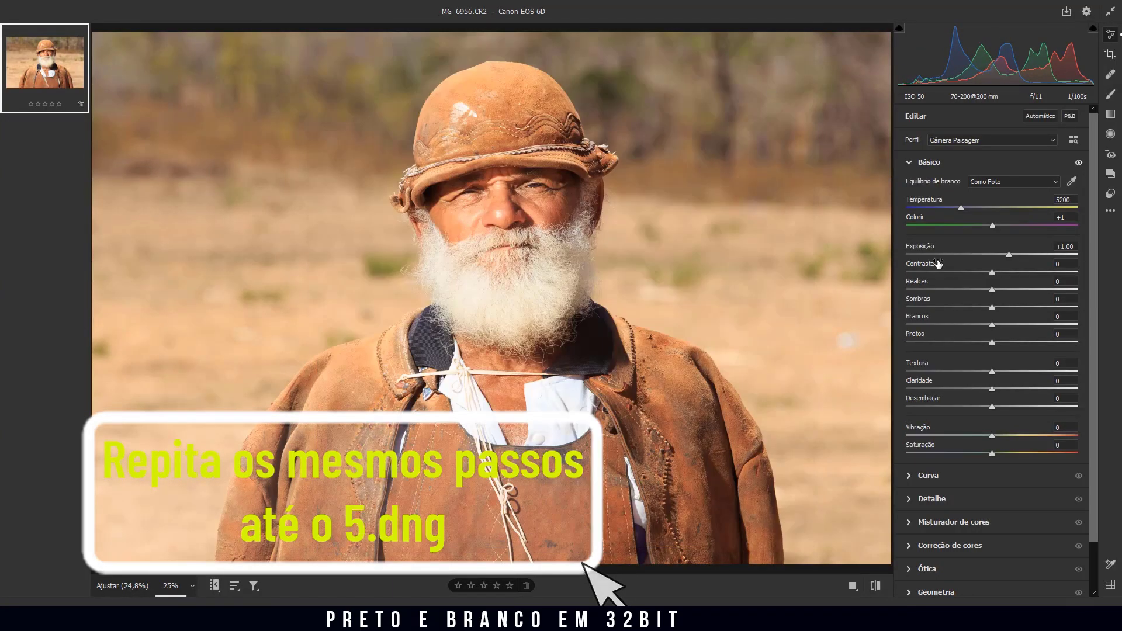
pyautogui.moveTo(1008, 254); pyautogui.dragTo(1027, 255)
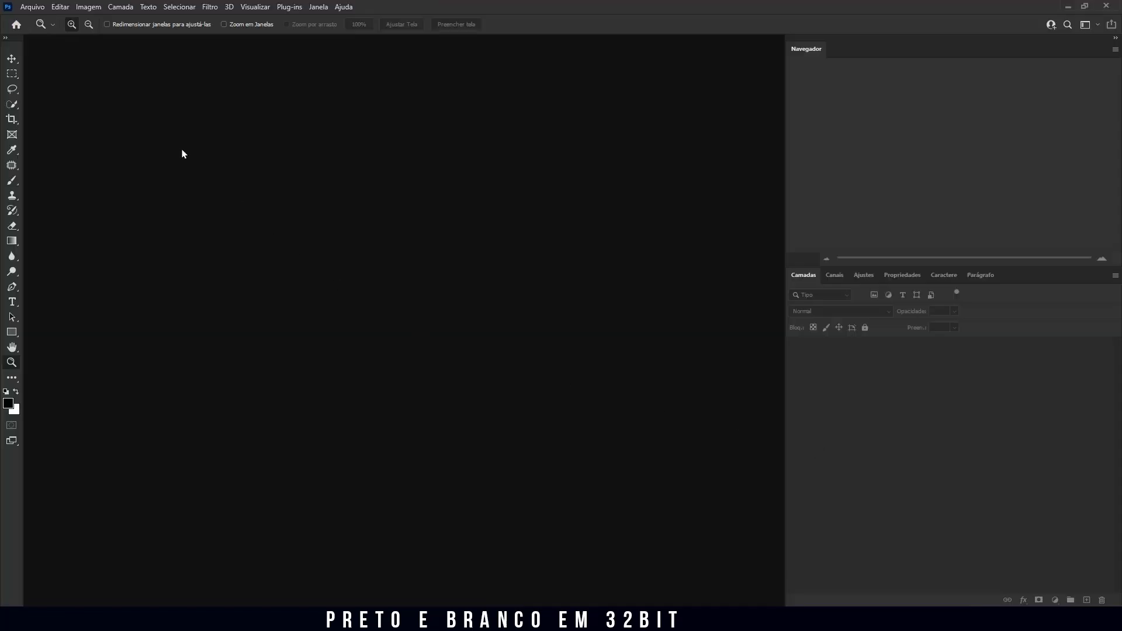
# - Switch to Photoshop and load _MG_6956_1_1.dng, _2_1, _3_1, _4_1 and _5_1 into Merge to HDR Pro (Mesclar para HDR Pro)
pyautogui.click(32, 7)
pyautogui.moveTo(70, 298)
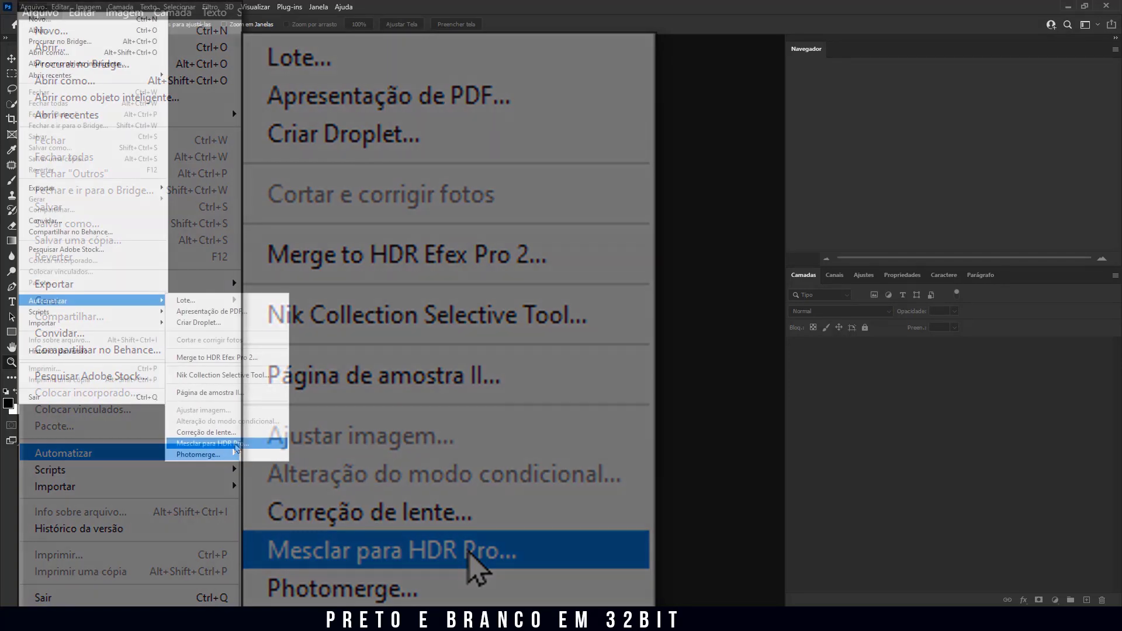
pyautogui.click(234, 455)
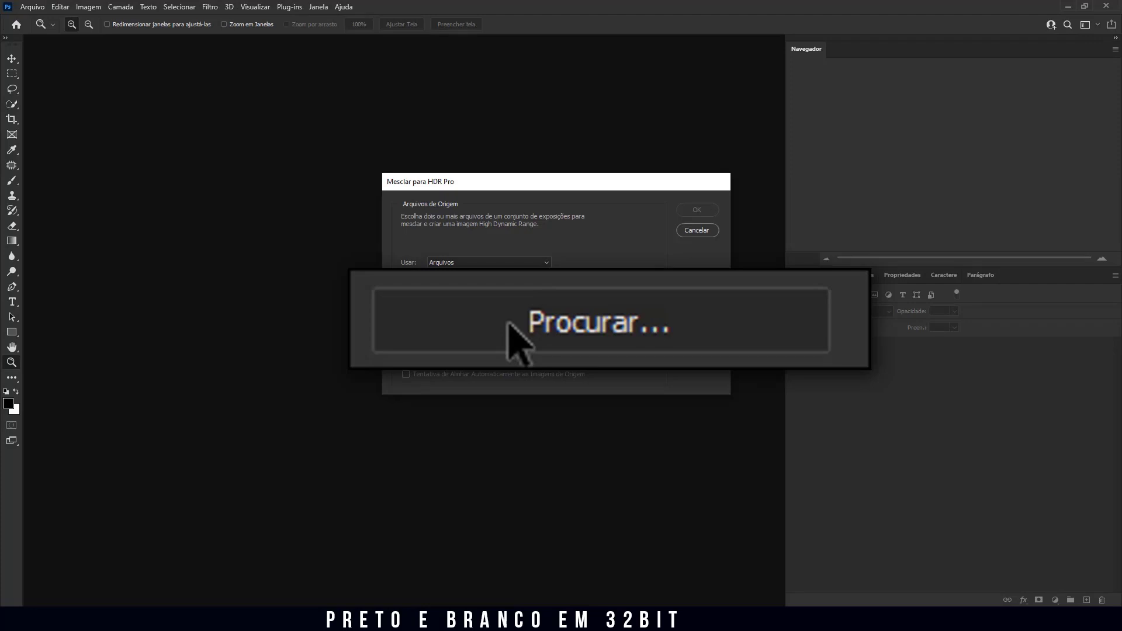
pyautogui.click(587, 282)
pyautogui.keyDown('ctrl'); pyautogui.click(811, 257); pyautogui.keyUp('ctrl')
pyautogui.keyDown('ctrl'); pyautogui.click(687, 257); pyautogui.keyUp('ctrl')
pyautogui.keyDown('ctrl'); pyautogui.click(563, 257); pyautogui.keyUp('ctrl')
pyautogui.keyDown('ctrl'); pyautogui.click(439, 257); pyautogui.keyUp('ctrl')
pyautogui.keyDown('ctrl'); pyautogui.click(316, 257); pyautogui.keyUp('ctrl')
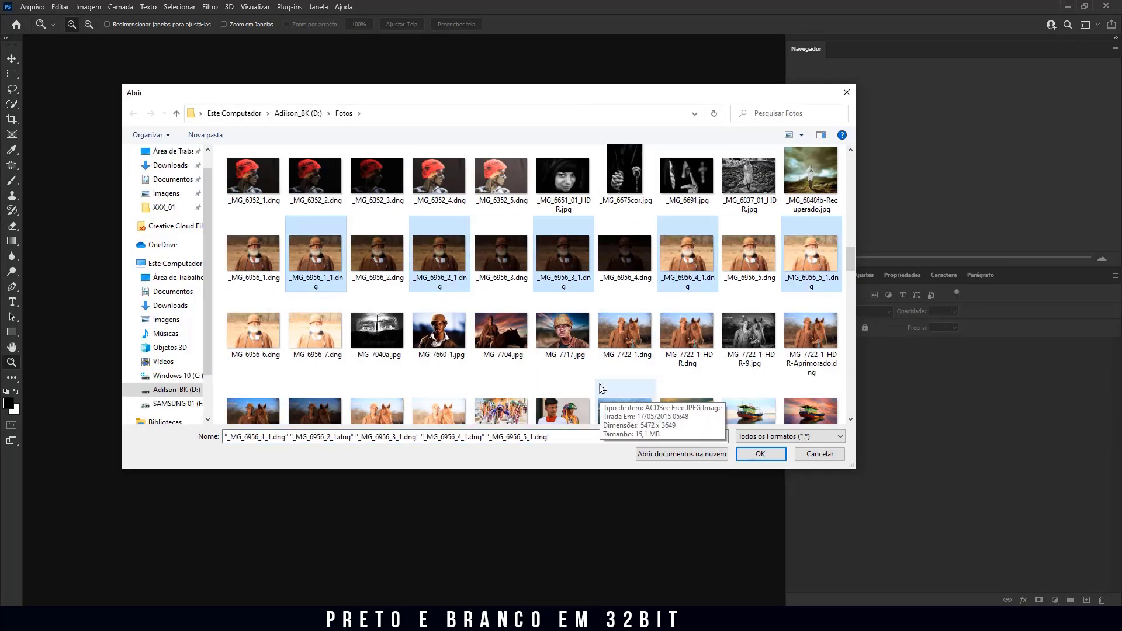
pyautogui.click(760, 455)
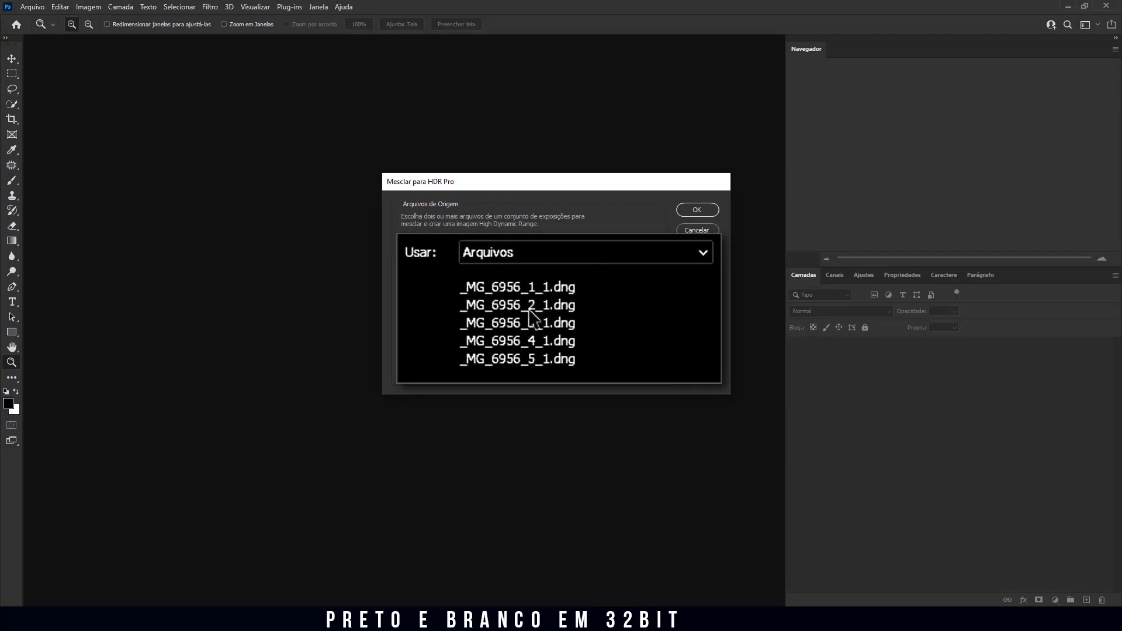
pyautogui.click(695, 213)
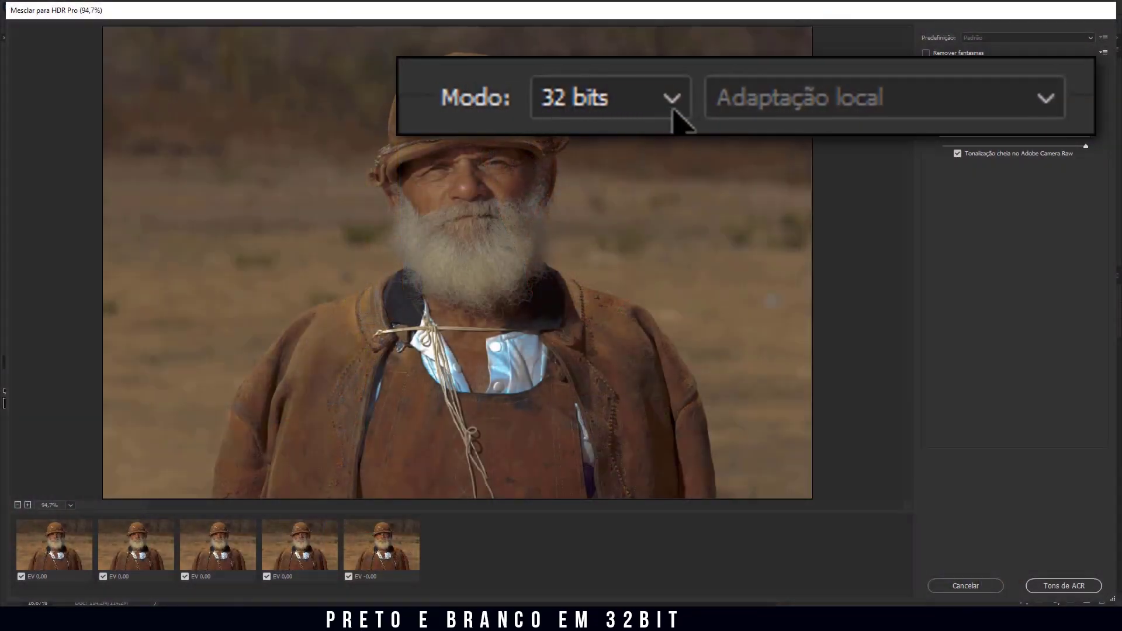
# - Set the HDR merge mode to 32 bits and send the result to Adobe Camera Raw for toning
pyautogui.click(674, 111)
pyautogui.click(644, 141)
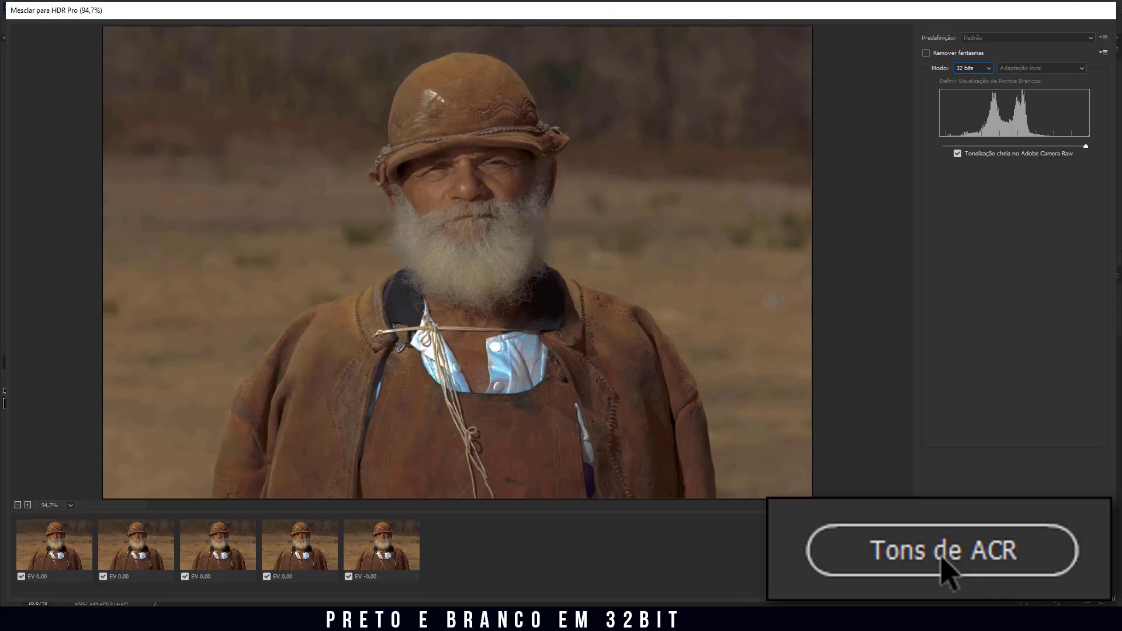
pyautogui.click(1001, 569)
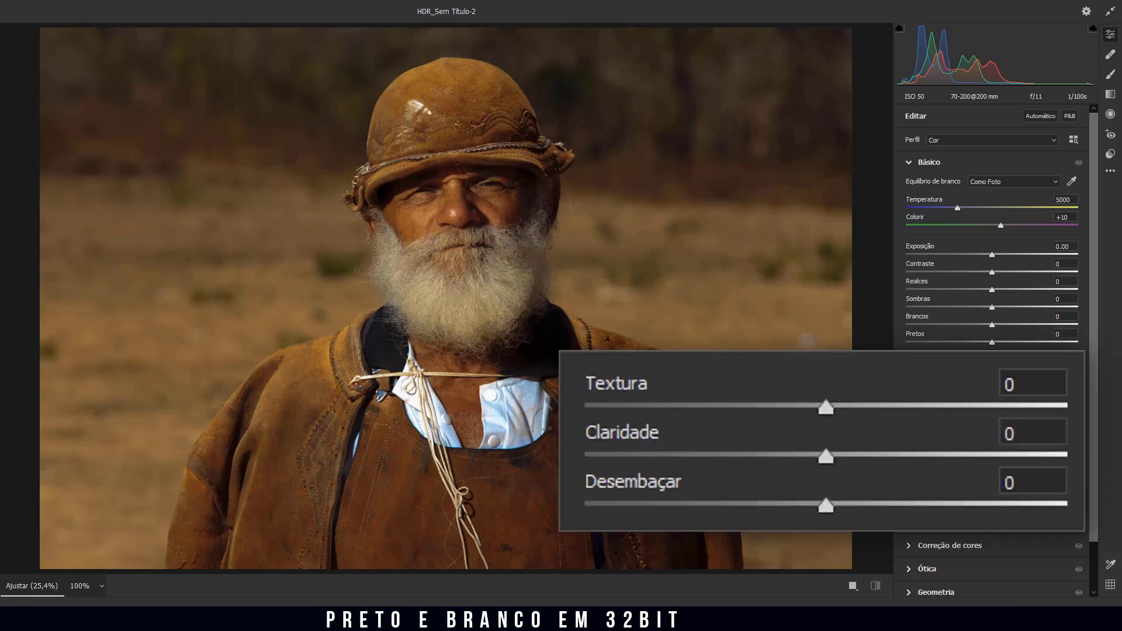
# - Set Dehaze (Desembaçar) to +20, Clarity (Claridade) to +17 and Texture (Textura) to +15
pyautogui.moveTo(995, 409); pyautogui.dragTo(1009, 407)
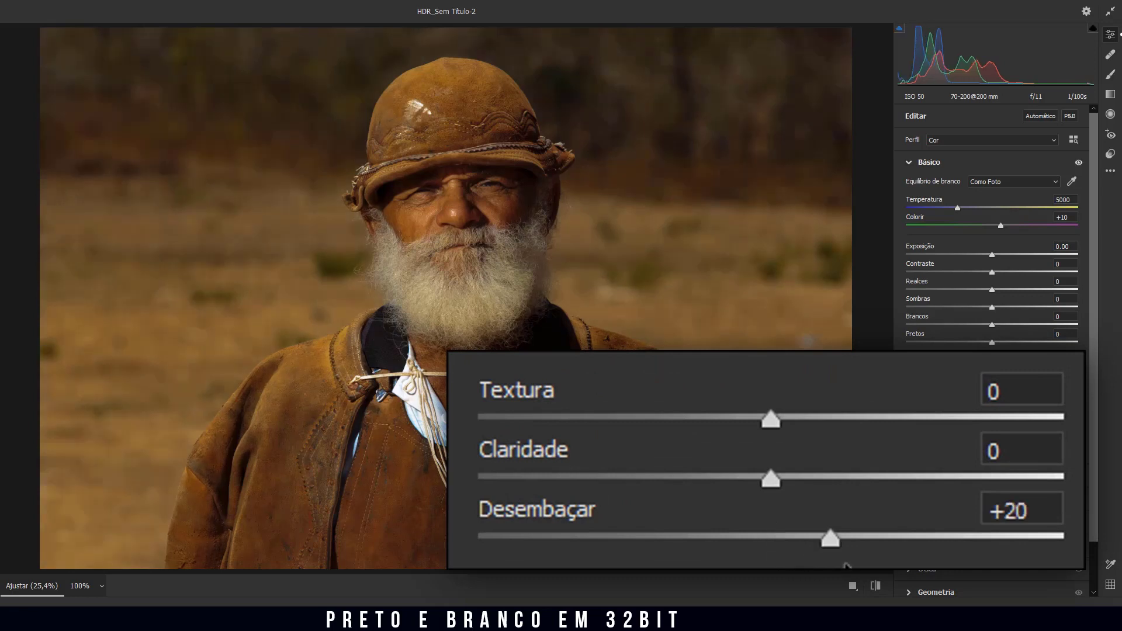
pyautogui.moveTo(769, 478); pyautogui.dragTo(825, 486)
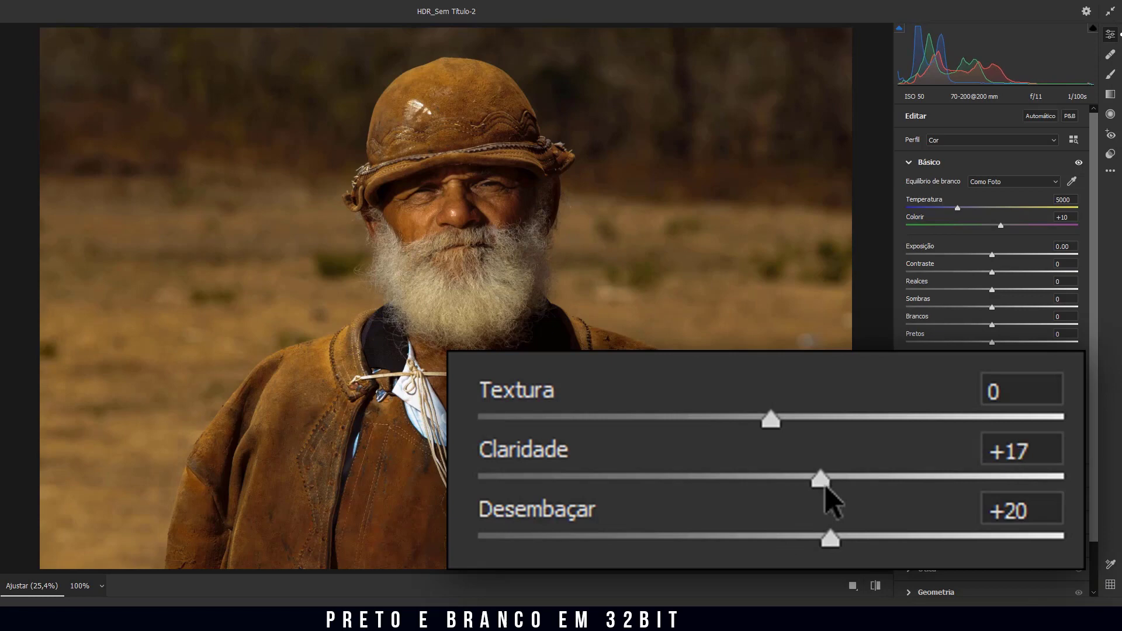
pyautogui.moveTo(770, 429); pyautogui.dragTo(815, 436)
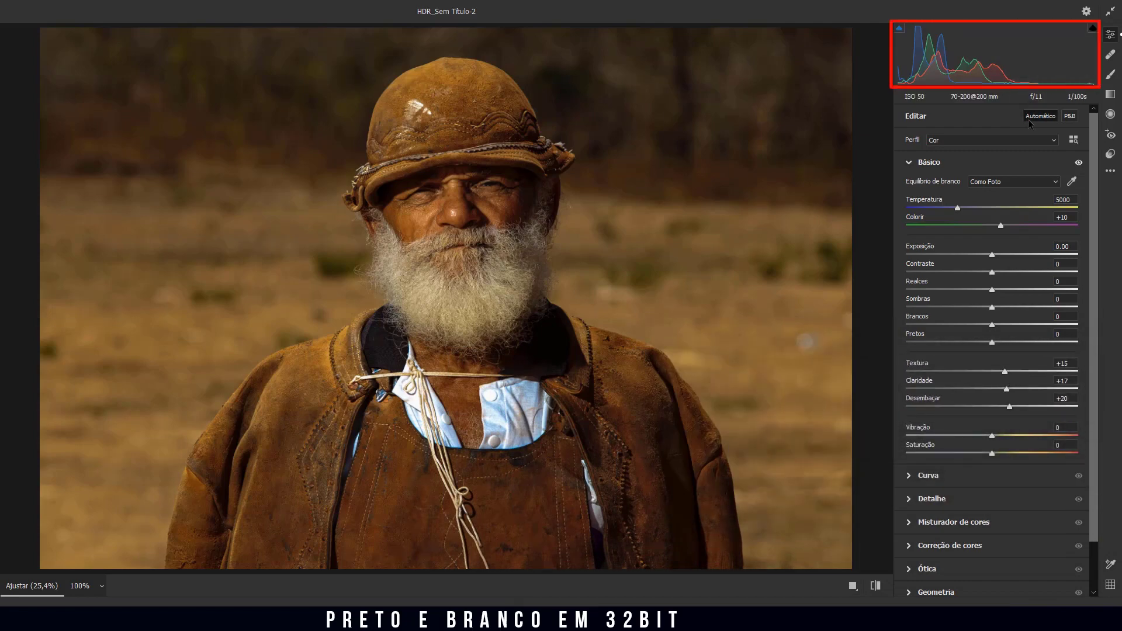
# - Set the exposure to +1.10, highlights (Realces) to -100 and shadows (Sombras) to +100, checking the beard detail at 100%
pyautogui.moveTo(992, 254)
pyautogui.mouseDown()
pyautogui.moveTo(1010, 255)
pyautogui.moveTo(995, 255)
pyautogui.mouseUp()
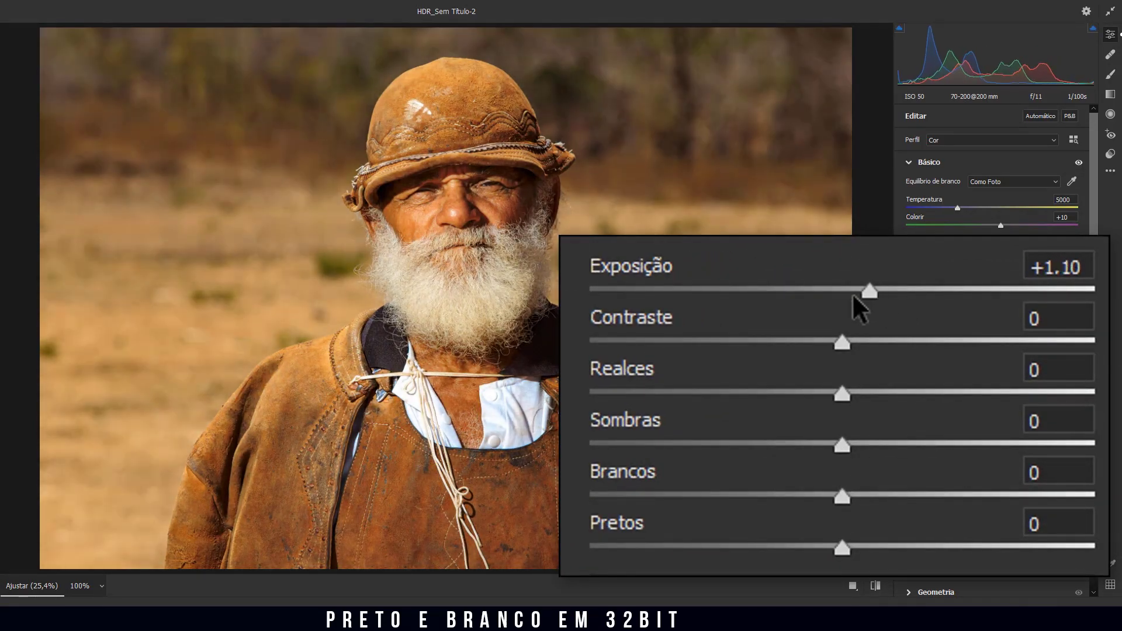
pyautogui.click(481, 318)
pyautogui.moveTo(400, 161); pyautogui.dragTo(444, 219)
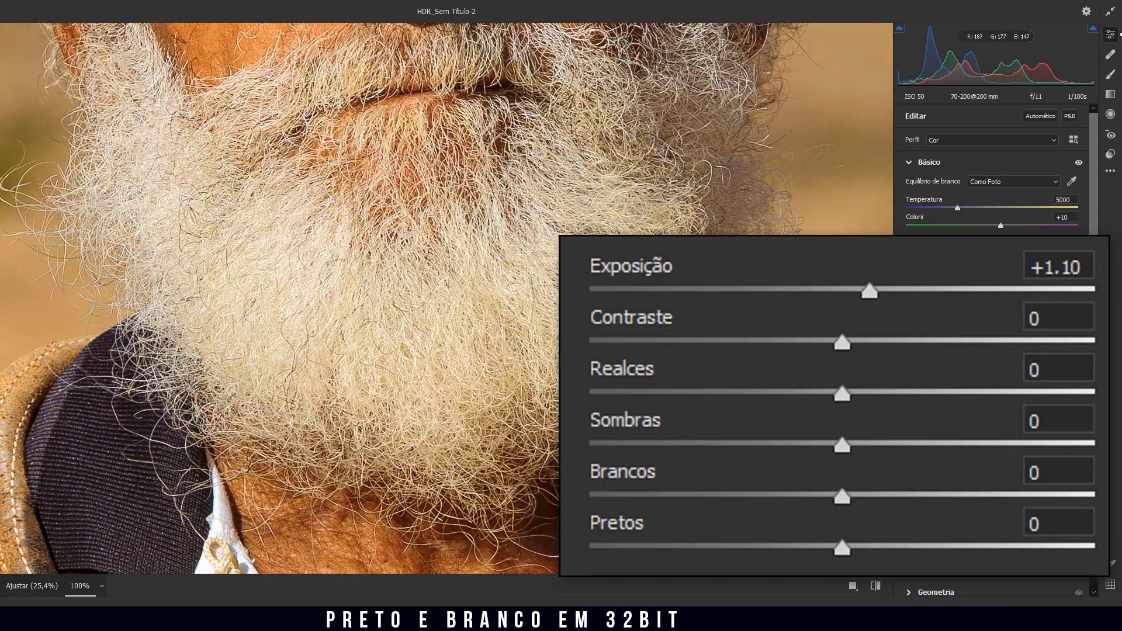
pyautogui.moveTo(832, 392); pyautogui.dragTo(589, 394)
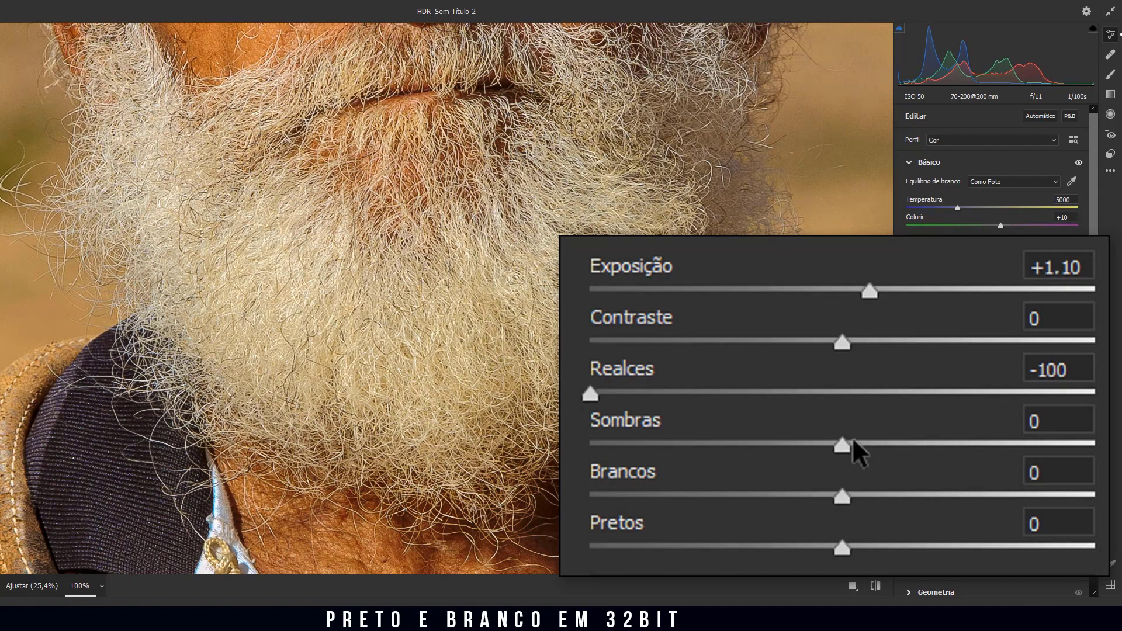
pyautogui.moveTo(843, 443); pyautogui.dragTo(1101, 458)
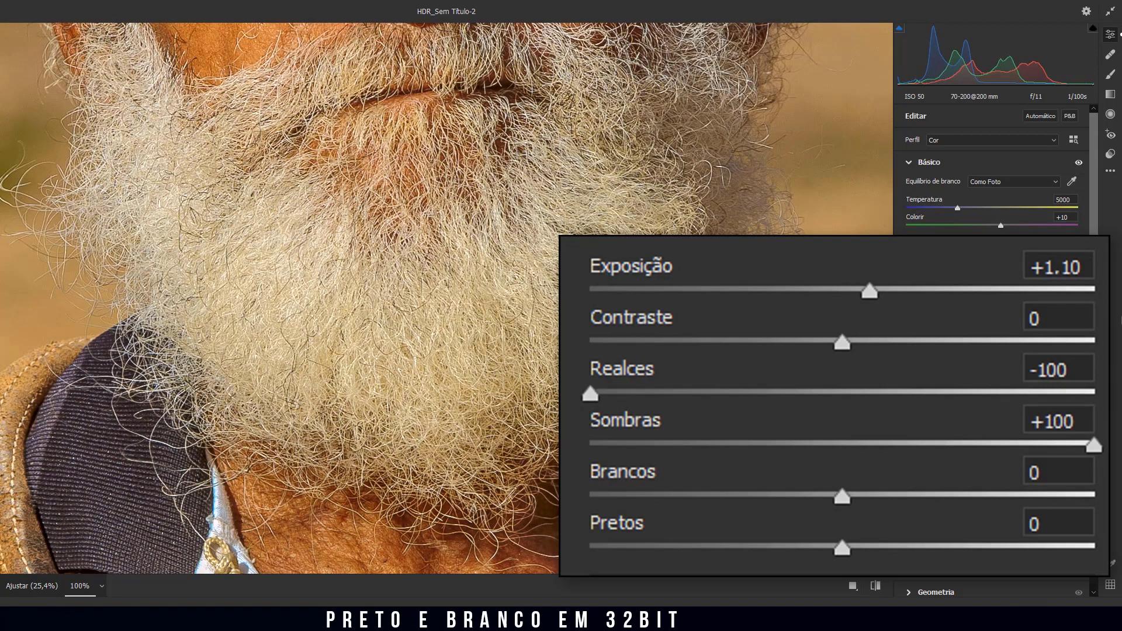
pyautogui.click(672, 289)
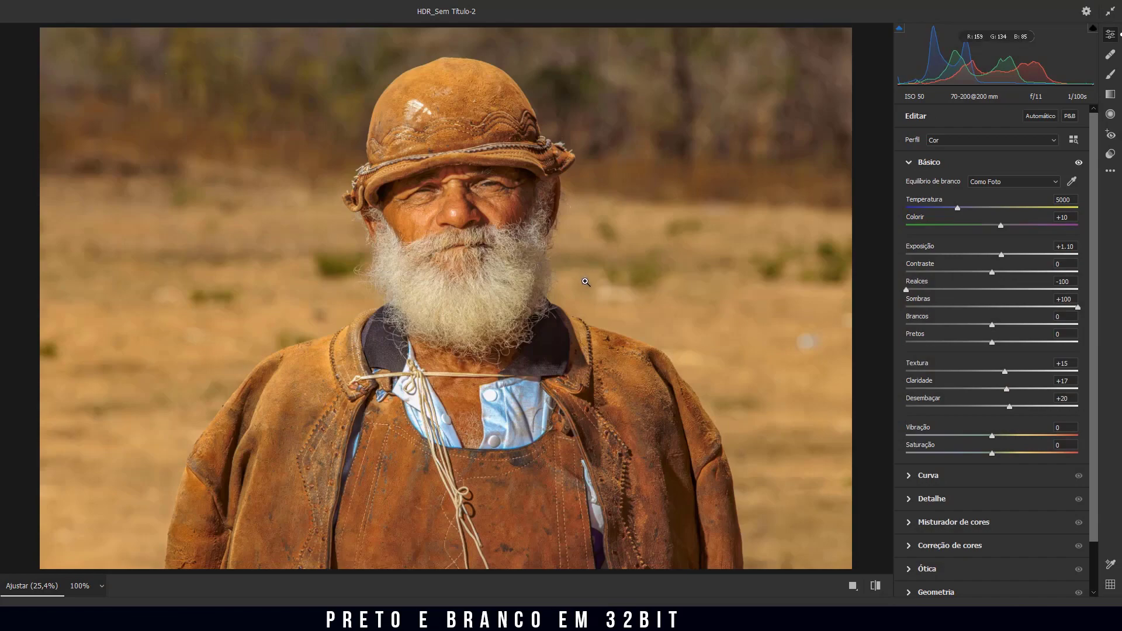
# - Auto-adjust the whites (Brancos) to +50 and the blacks (Pretos) to -2
pyautogui.click(446, 232)
pyautogui.click(446, 232)
pyautogui.keyDown('shift'); pyautogui.doubleClick(992, 324); pyautogui.keyUp('shift')
pyautogui.keyDown('shift'); pyautogui.doubleClick(992, 341); pyautogui.keyUp('shift')
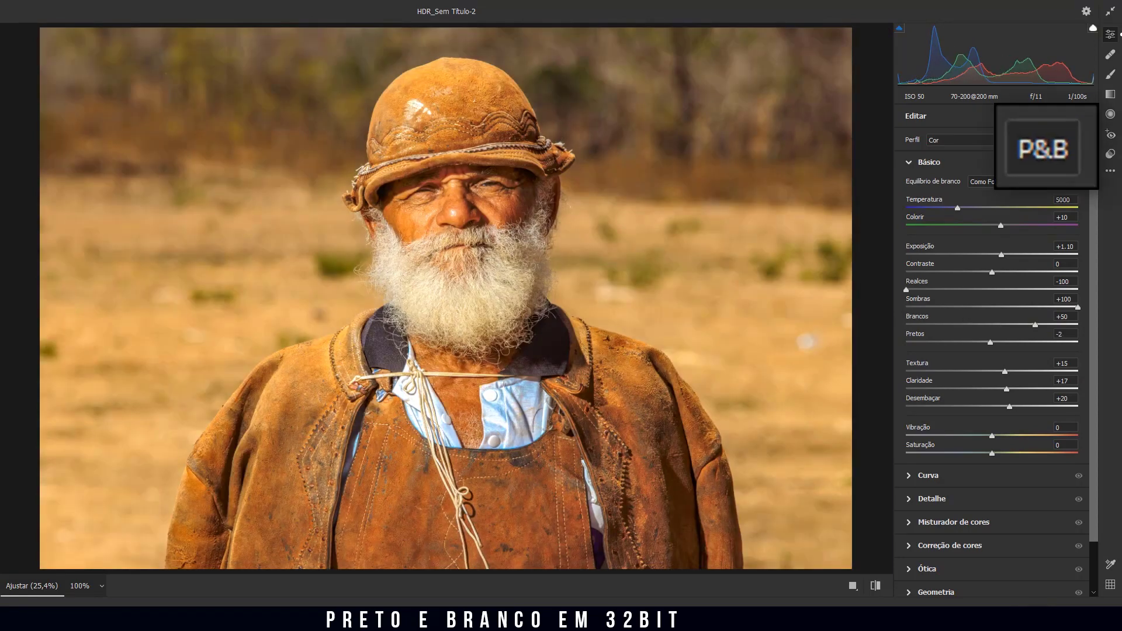
# - Convert to black and white and mix reds +18, oranges +15, yellows -16, greens -12, aquas -14, blues -16, purples -14, magentas -13
pyautogui.click(1074, 116)
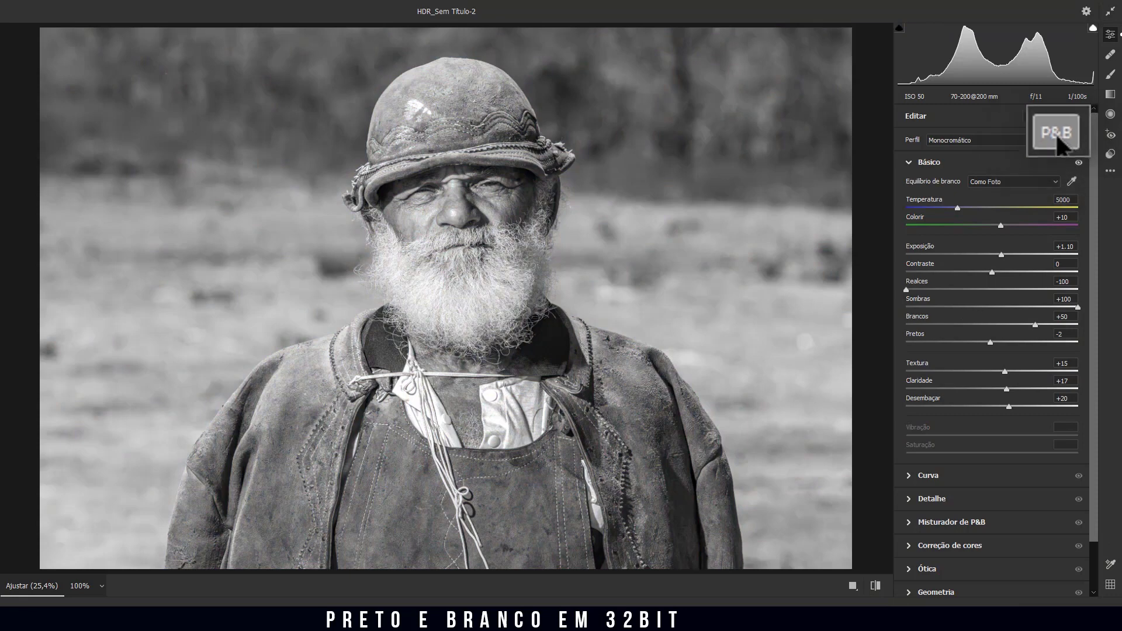
pyautogui.click(909, 163)
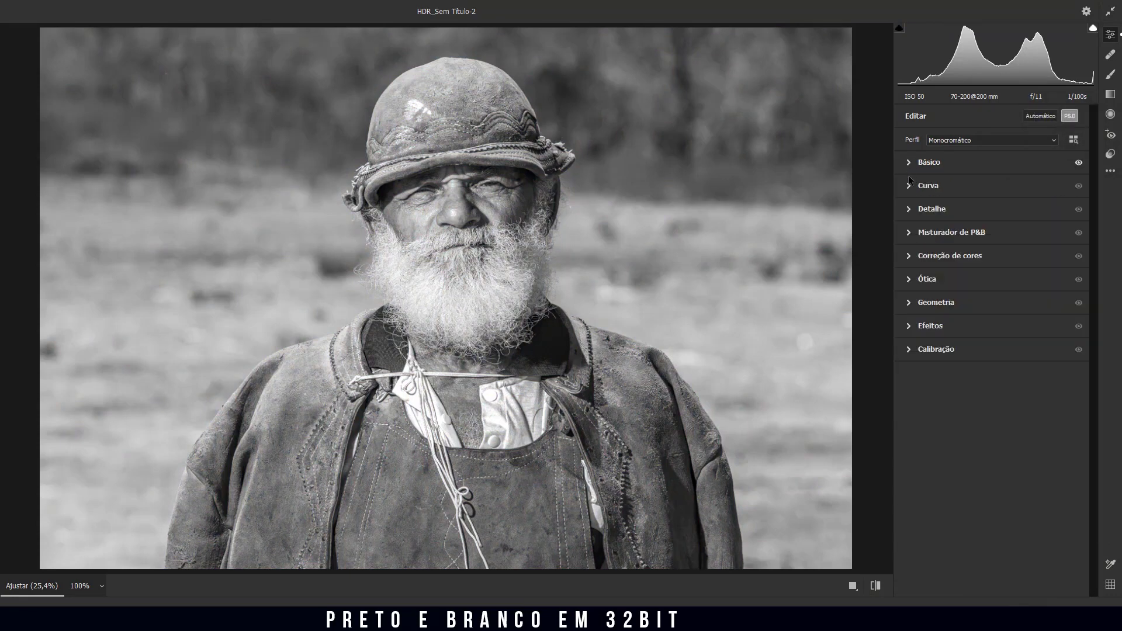
pyautogui.click(909, 234)
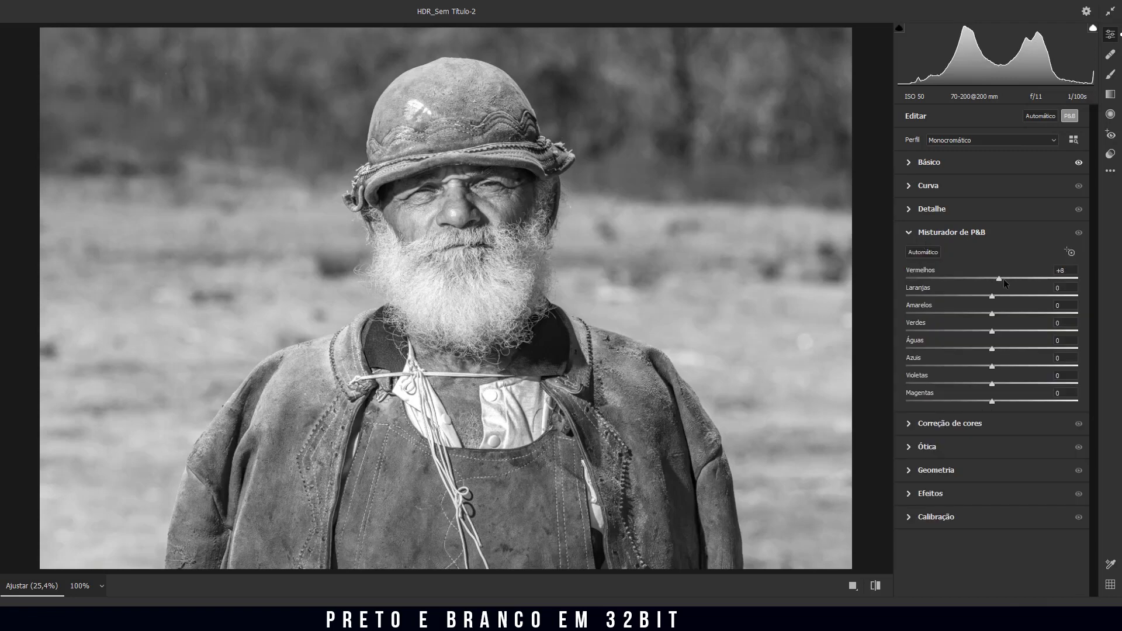
pyautogui.moveTo(992, 279); pyautogui.dragTo(1008, 279)
pyautogui.moveTo(992, 297); pyautogui.dragTo(978, 366)
pyautogui.moveTo(991, 384); pyautogui.dragTo(980, 384)
pyautogui.moveTo(992, 402); pyautogui.dragTo(995, 402)
pyautogui.click(981, 401)
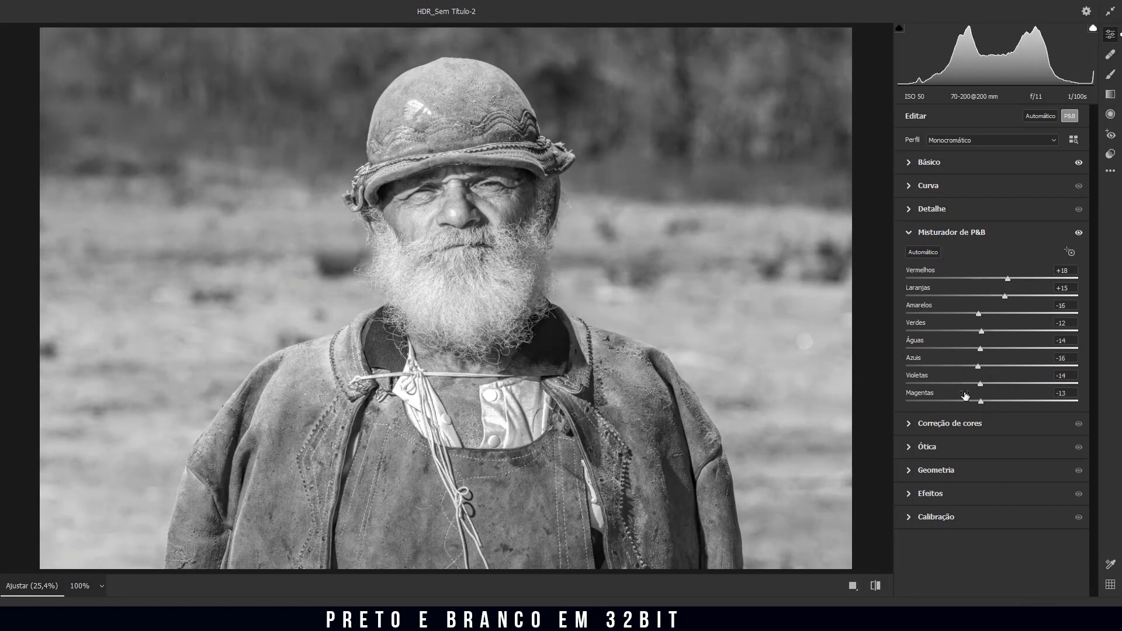
# - Return to the basic adjustments and raise the contrast to +21
pyautogui.click(911, 234)
pyautogui.click(910, 163)
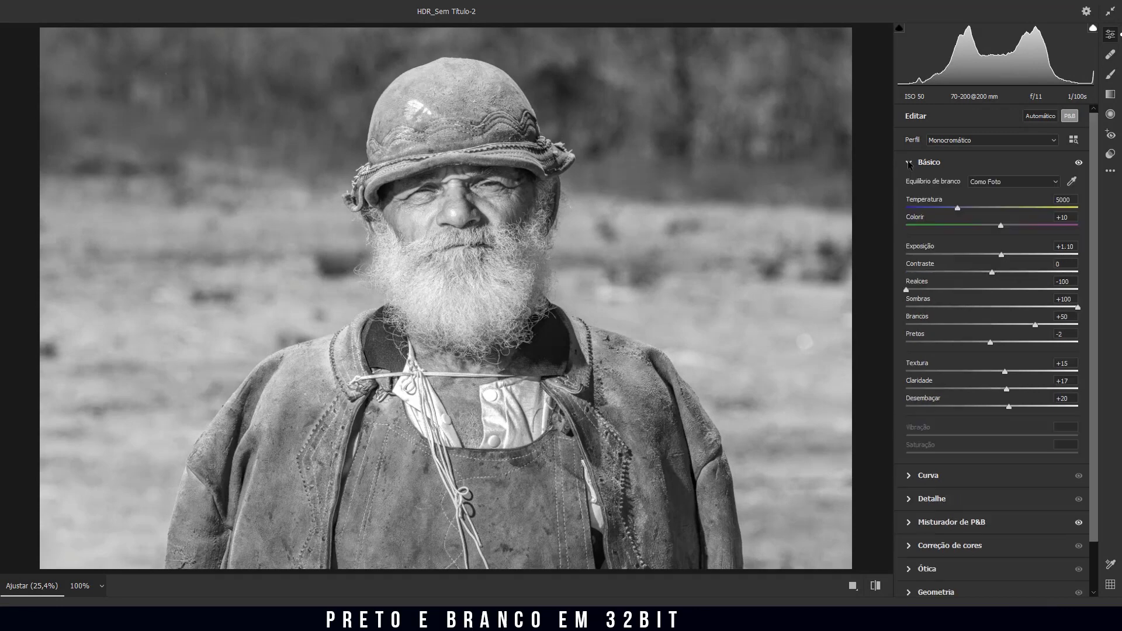
pyautogui.moveTo(992, 272); pyautogui.dragTo(1012, 275)
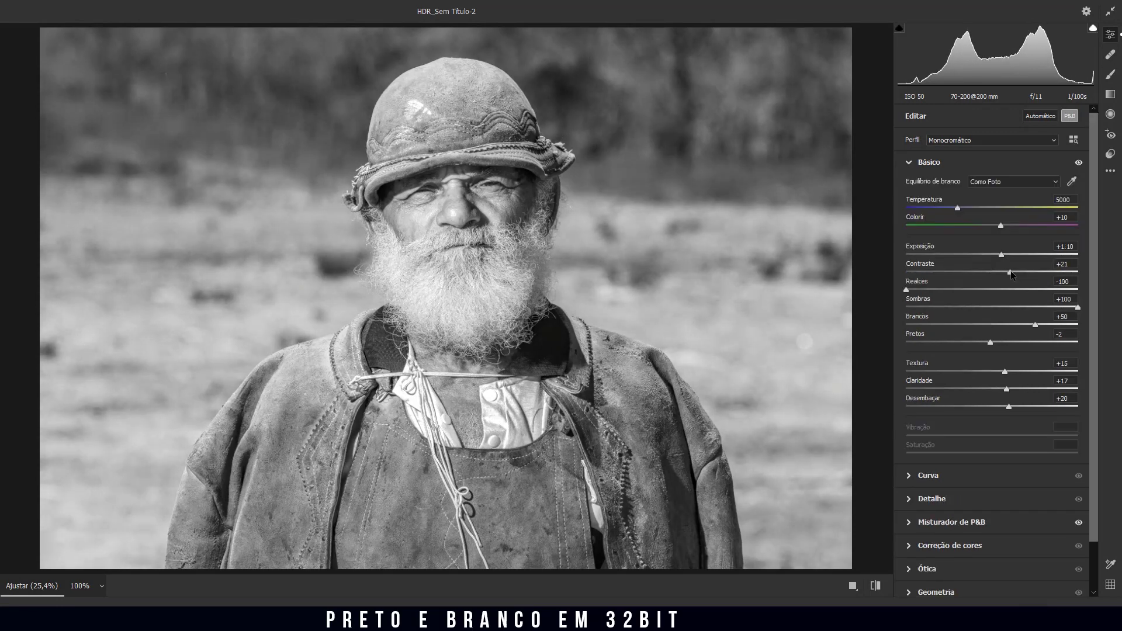
# - Draw a large oval radial filter centred on the man's beard, enclosing his head and chest
pyautogui.click(1110, 115)
pyautogui.moveTo(466, 294); pyautogui.dragTo(675, 566)
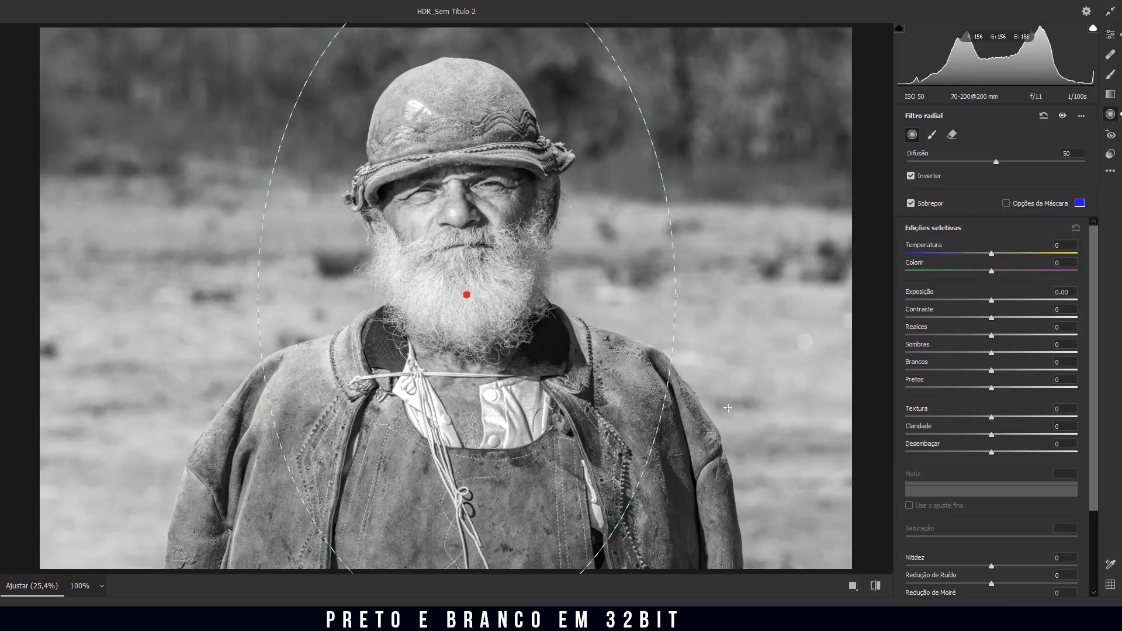
# - Set the radial filter's exposure to -0.65 to darken the surroundings of the man, and switch to adding to its mask by brush
pyautogui.moveTo(991, 300); pyautogui.dragTo(977, 300)
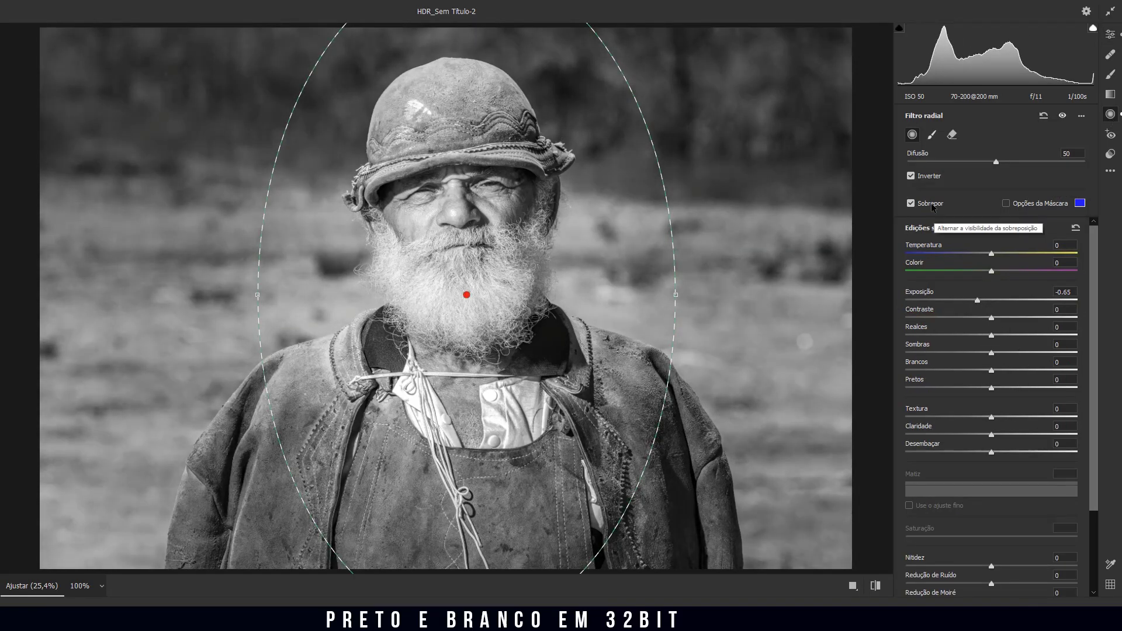
pyautogui.click(931, 135)
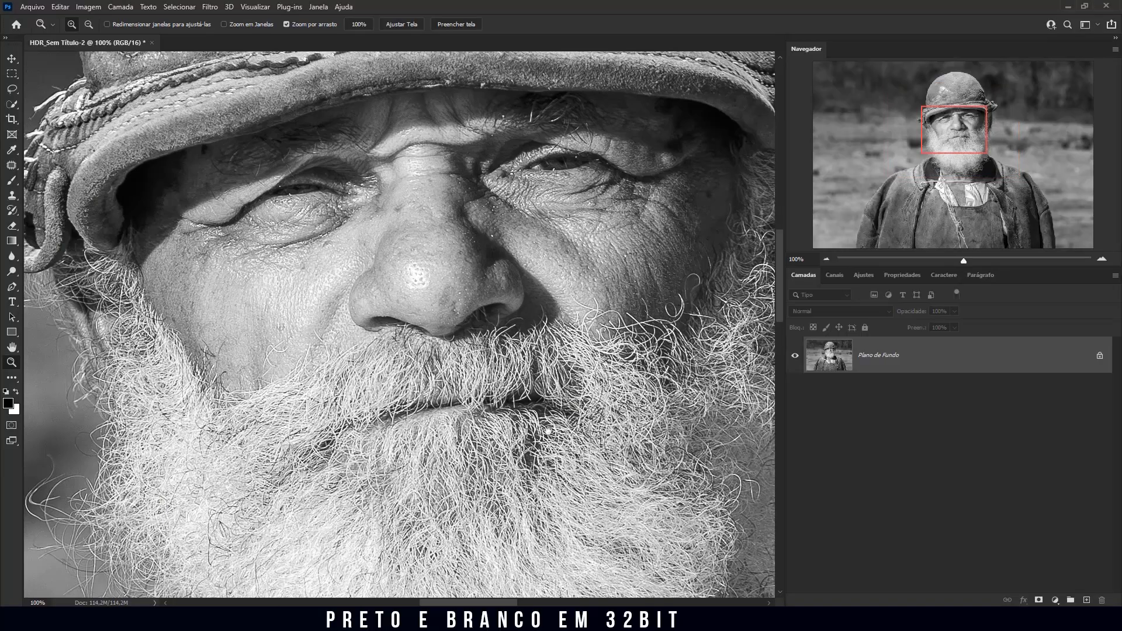
# - Duplicate the background layer twice and group the two copies
pyautogui.moveTo(450, 520); pyautogui.dragTo(415, 328)
pyautogui.hotkey('ctrl', '0')
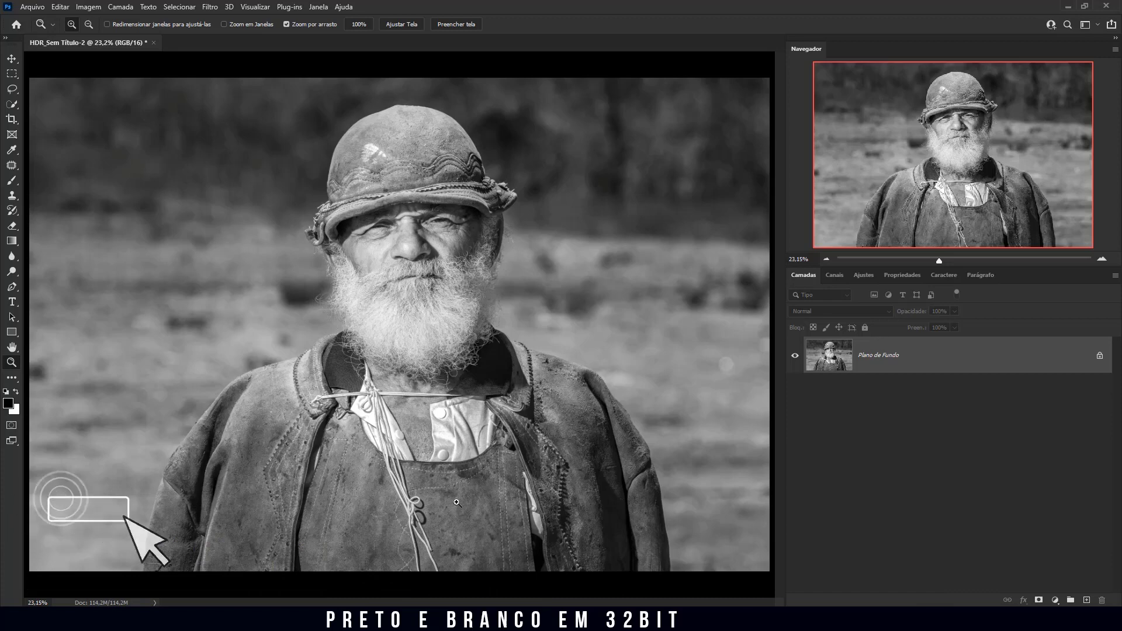
pyautogui.hotkey('ctrl', 'j')
pyautogui.hotkey('ctrl', 'j')
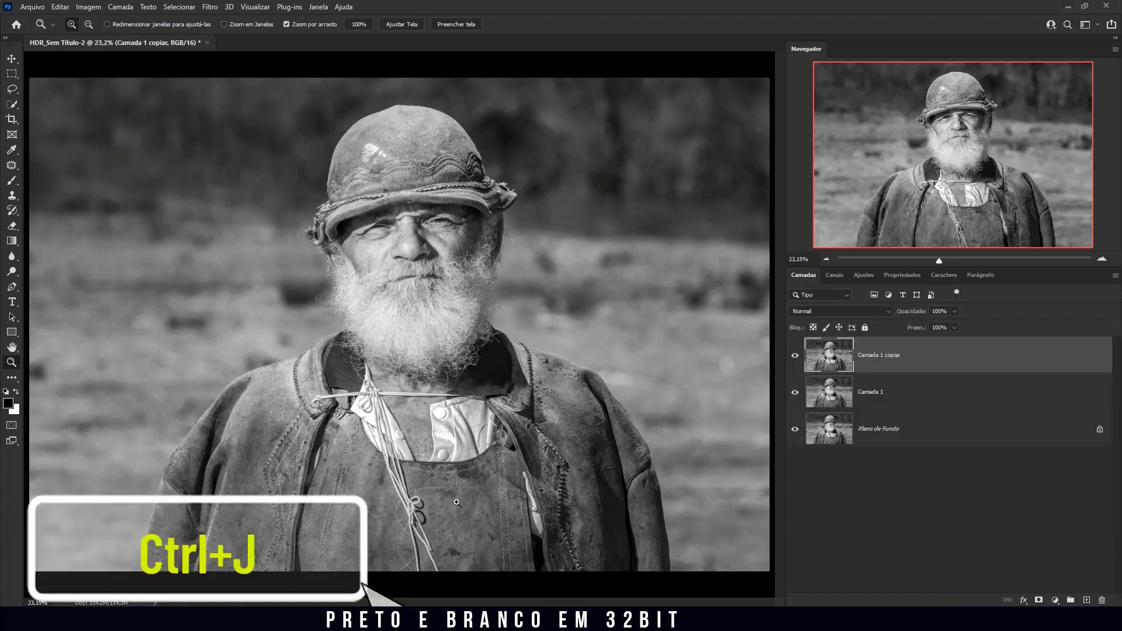
pyautogui.keyDown('shift'); pyautogui.click(892, 397); pyautogui.keyUp('shift')
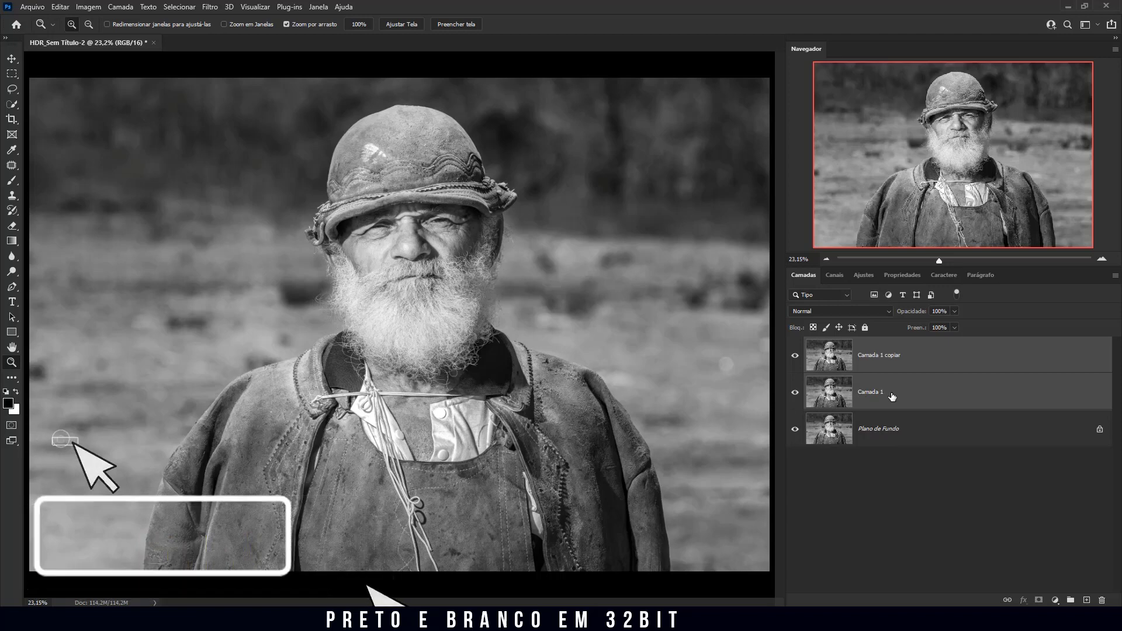
pyautogui.hotkey('ctrl', 'g')
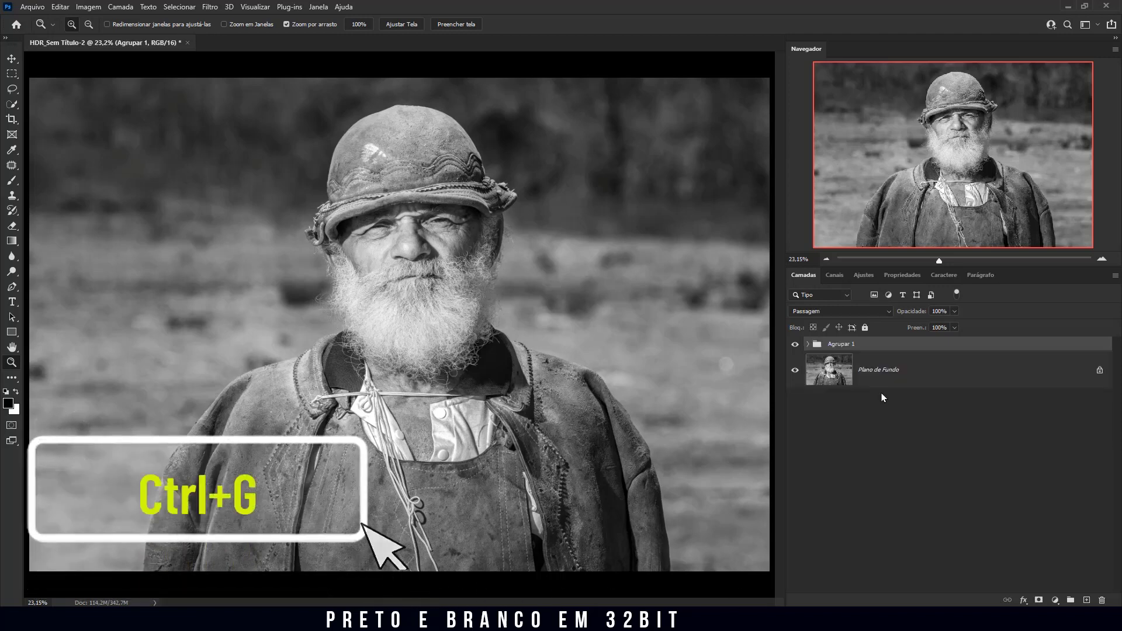
# - Invert the upper layer copy in the group and set its blend mode to Luz Brilhante
pyautogui.click(807, 345)
pyautogui.click(897, 370)
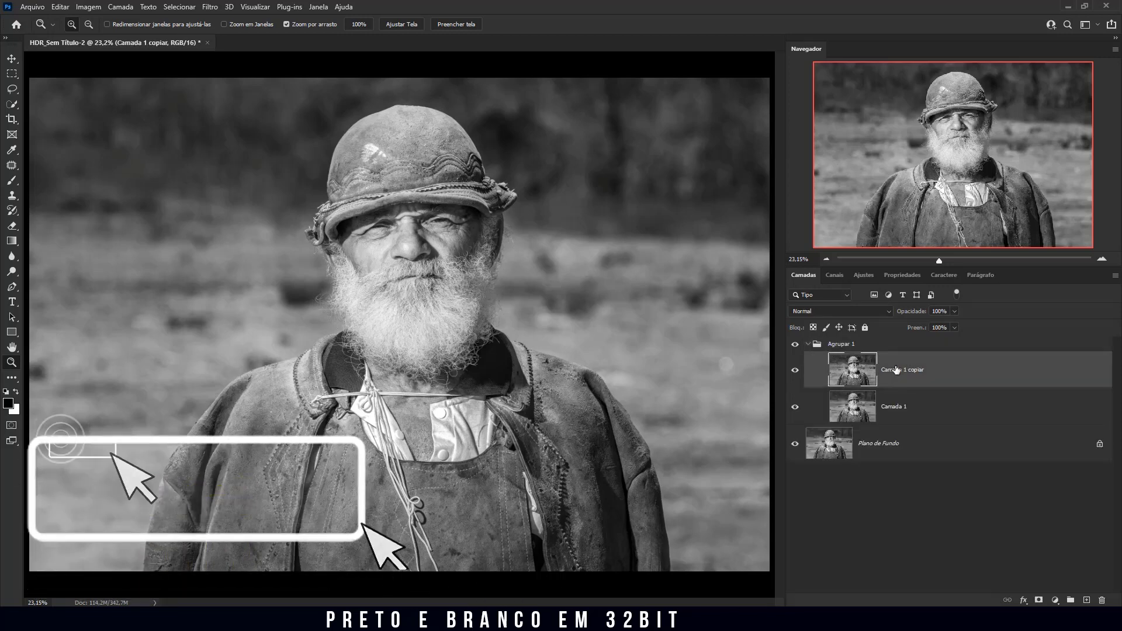
pyautogui.hotkey('ctrl', 'i')
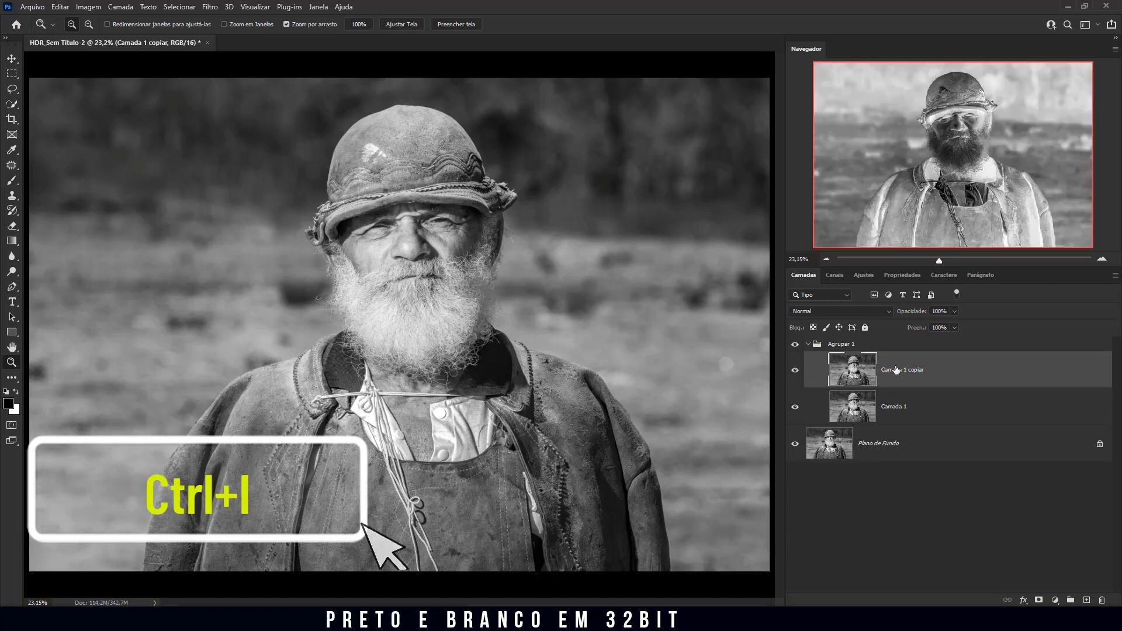
pyautogui.click(859, 312)
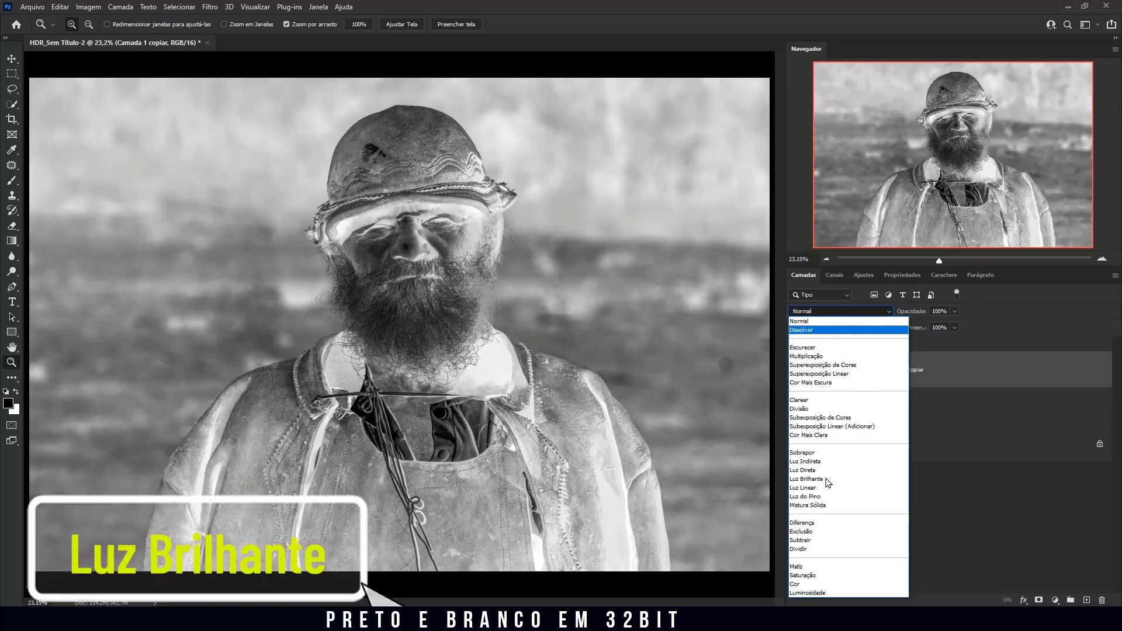
pyautogui.click(807, 478)
# - Apply a surface blur (Desfoque de Superfície) to the inverted layer with radius 25 pixels and threshold 25 levels
pyautogui.click(210, 6)
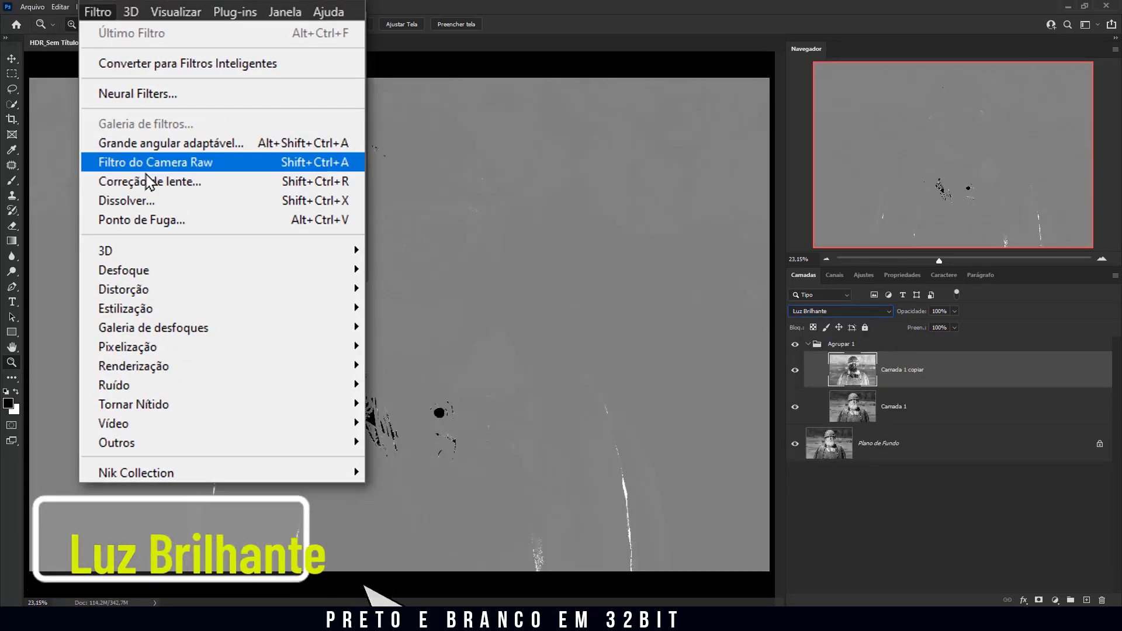
pyautogui.moveTo(123, 270)
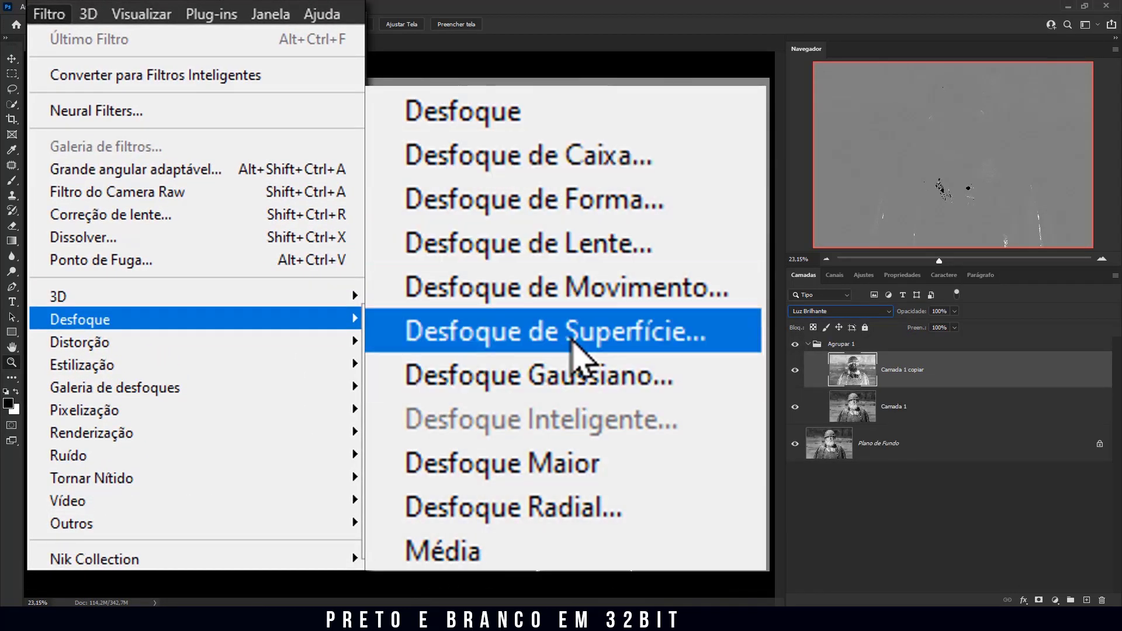
pyautogui.click(419, 213)
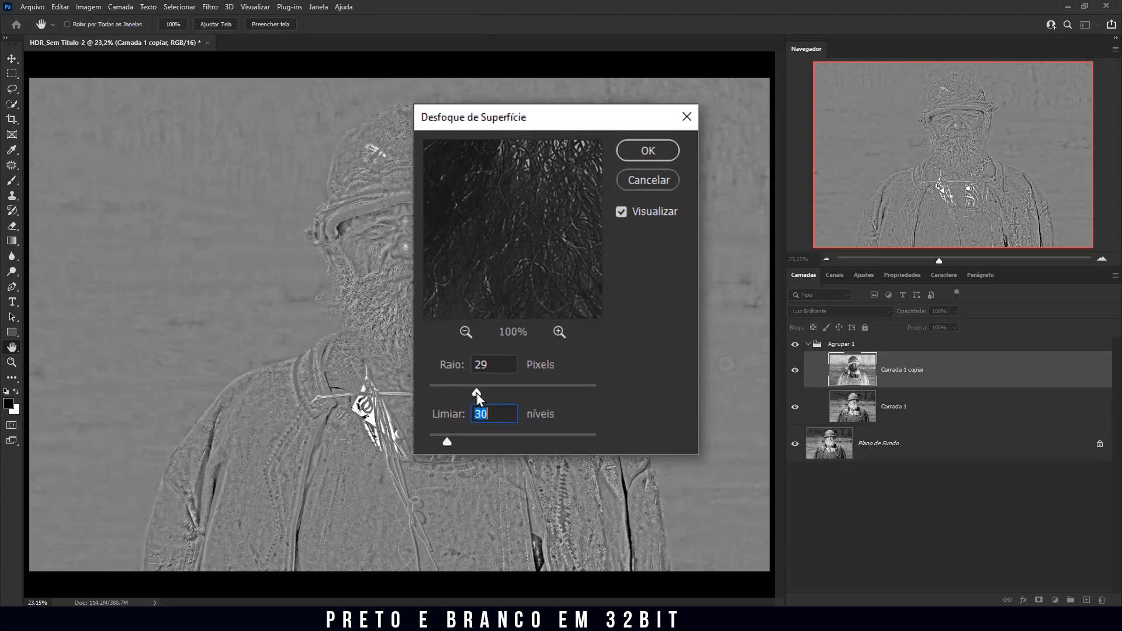
pyautogui.moveTo(476, 392); pyautogui.dragTo(472, 392)
pyautogui.moveTo(443, 486); pyautogui.dragTo(443, 485)
pyautogui.write('25')
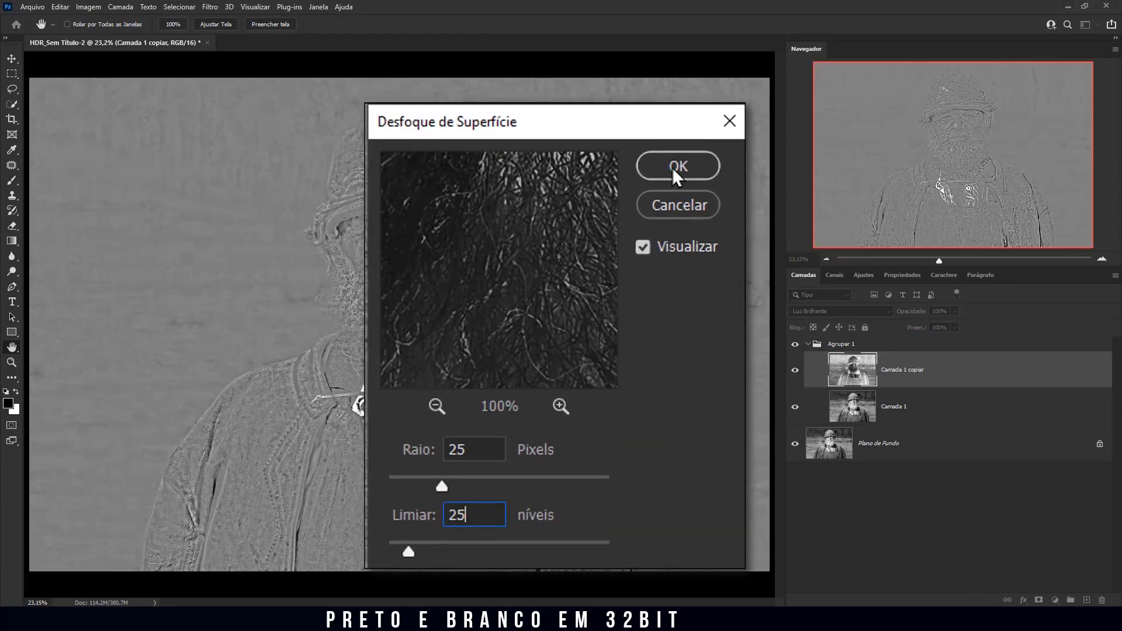
pyautogui.click(673, 166)
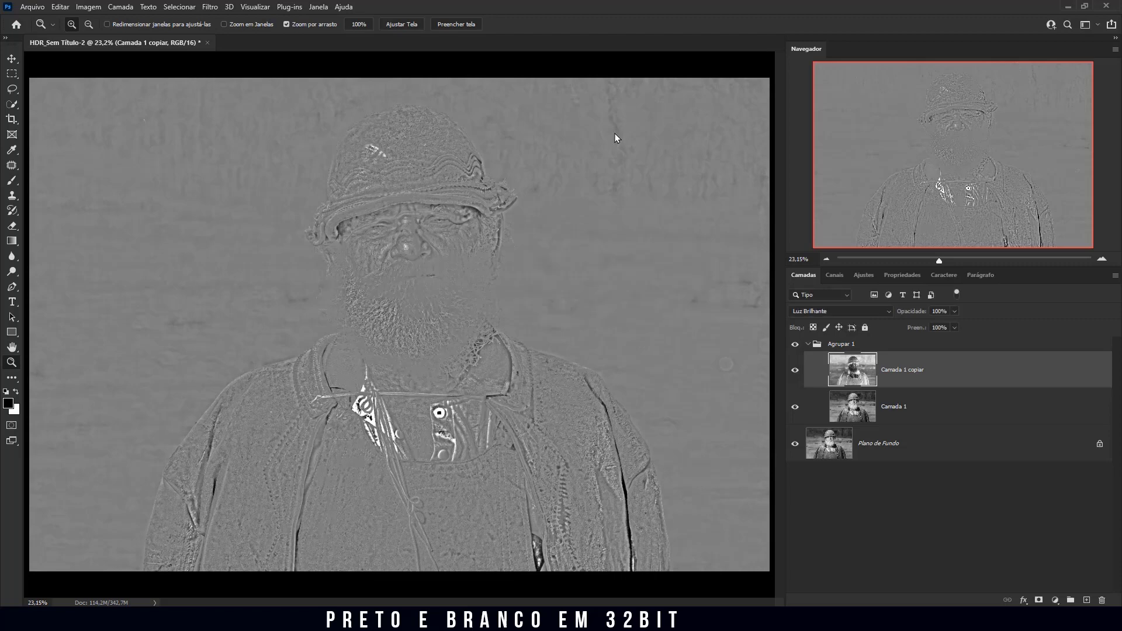
# - Set the blend mode of the group Agrupar 1 to Sobrepor
pyautogui.click(851, 350)
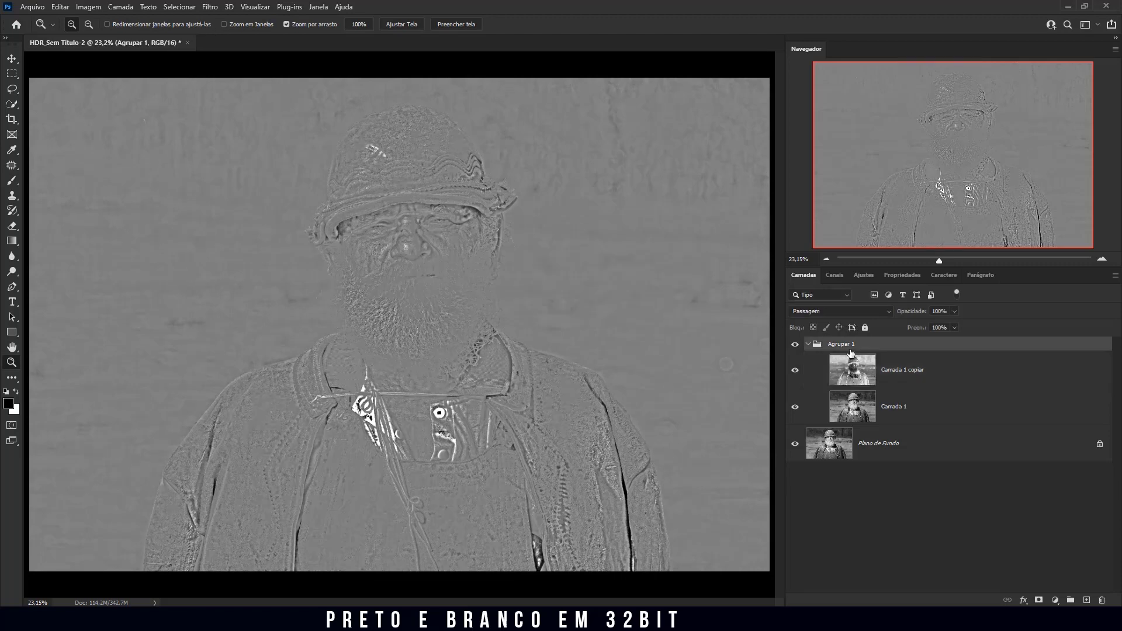
pyautogui.click(887, 319)
pyautogui.click(877, 458)
pyautogui.click(408, 320)
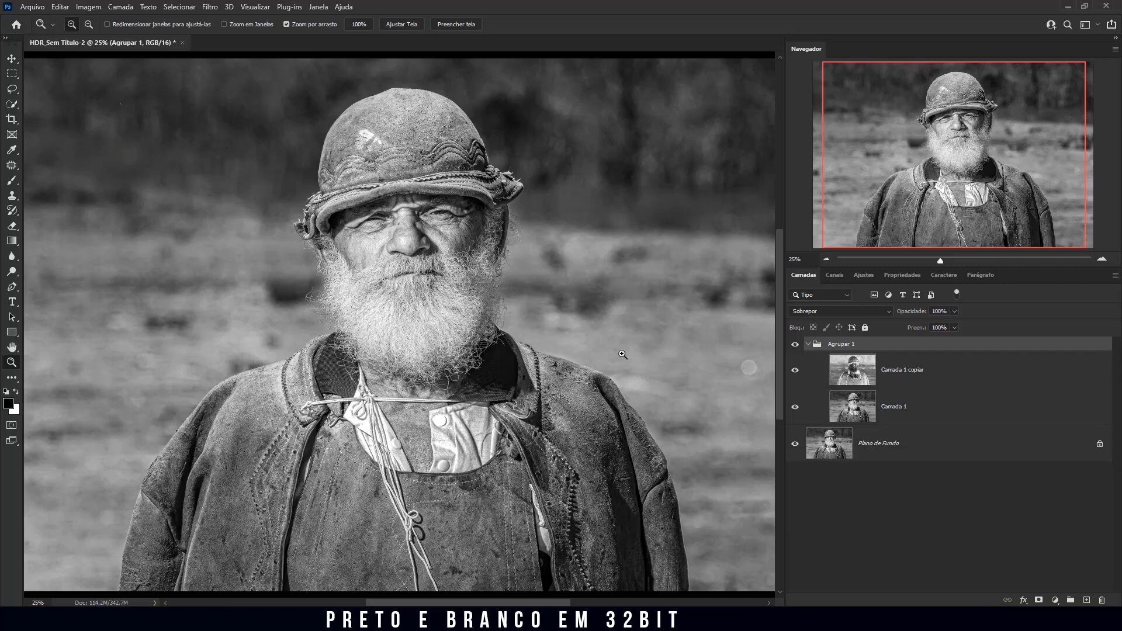
# - Compare the portrait with and without the collapsed group, and add a black layer mask to the group
pyautogui.click(807, 345)
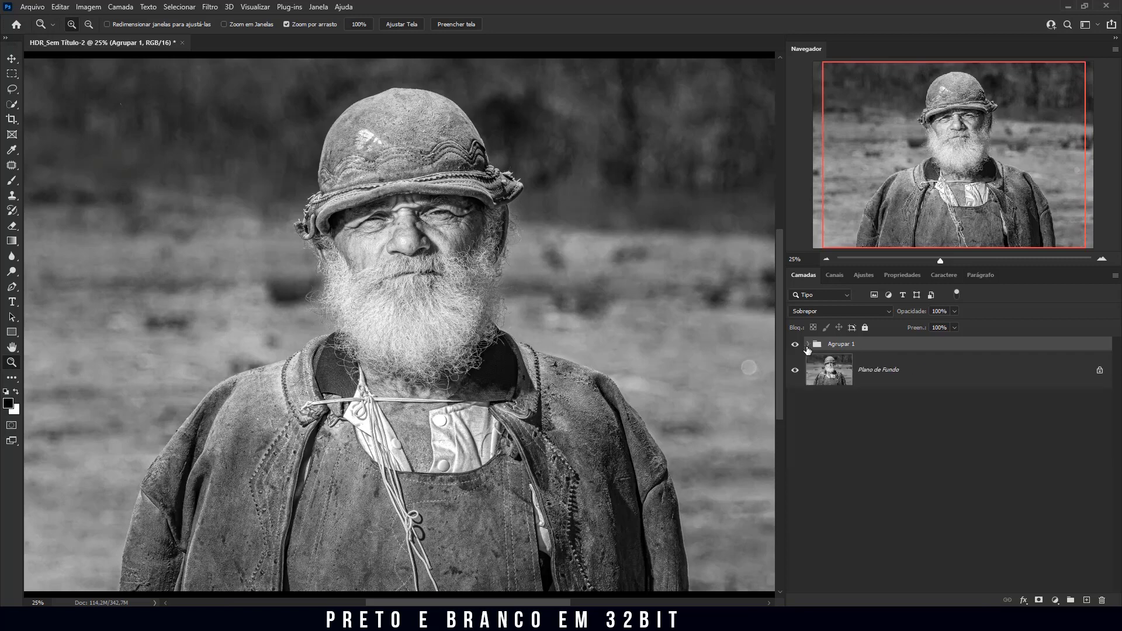
pyautogui.click(793, 346)
pyautogui.click(793, 346)
pyautogui.click(793, 346)
pyautogui.click(793, 346)
pyautogui.press('alt')
pyautogui.keyDown('alt'); pyautogui.click(1039, 601); pyautogui.keyUp('alt')
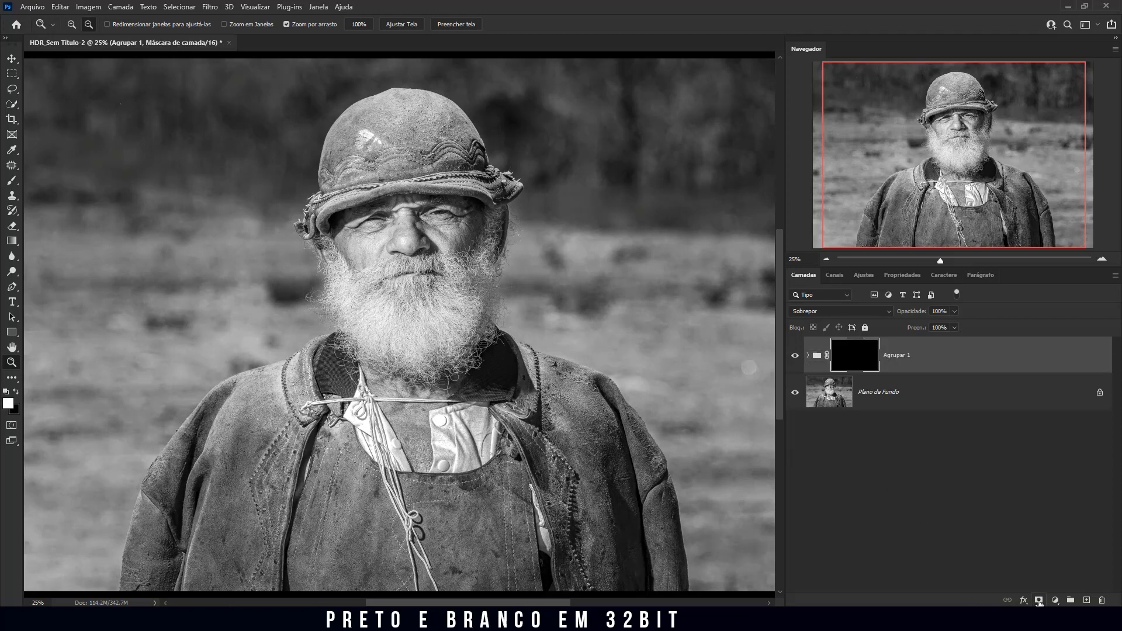
# - Paint white on the group's mask with a soft 50% opacity brush over the beard, hat and coat
pyautogui.press('b')
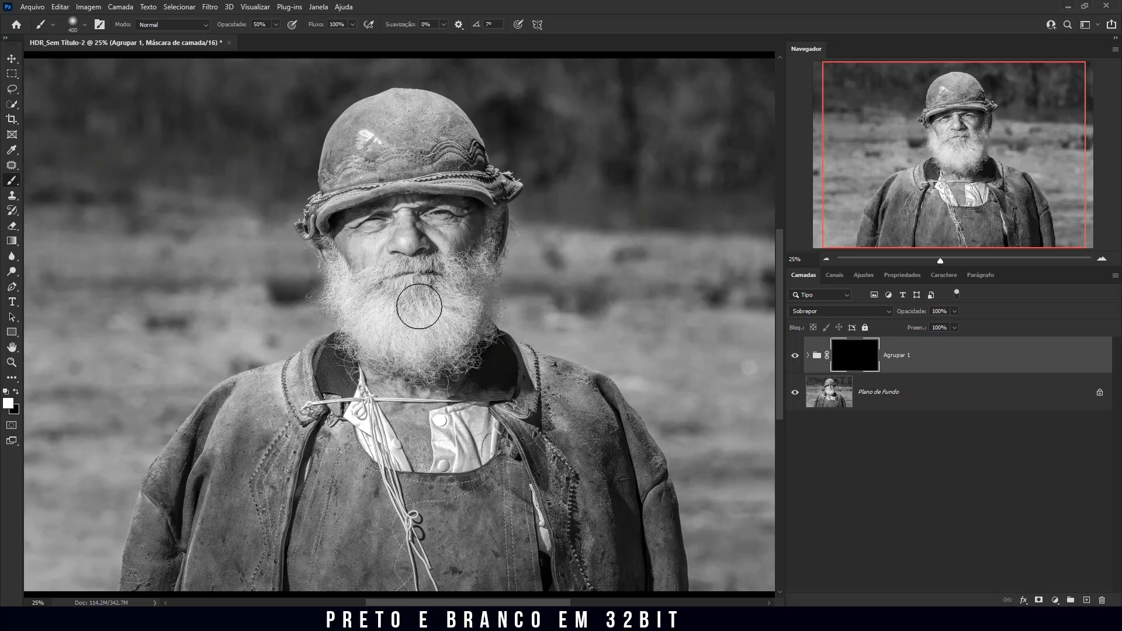
pyautogui.click(419, 307)
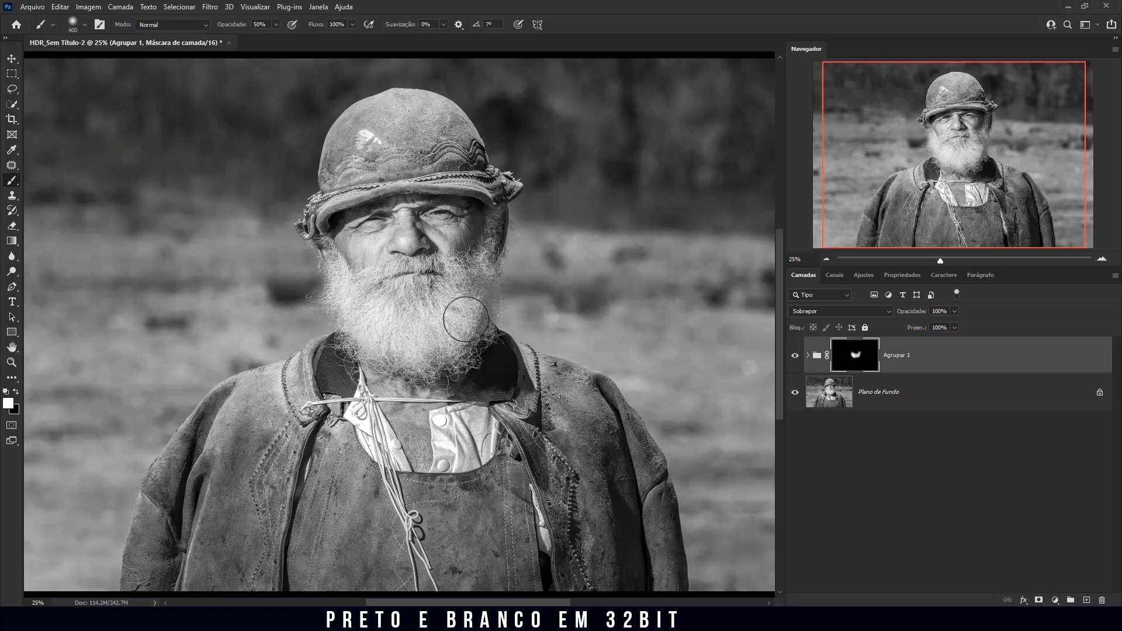
pyautogui.click(383, 144)
pyautogui.press(']')
pyautogui.press(']')
pyautogui.press(']')
pyautogui.press(']')
pyautogui.press(']')
pyautogui.click(272, 471)
pyautogui.moveTo(271, 471)
pyautogui.mouseDown()
pyautogui.moveTo(436, 468)
pyautogui.moveTo(544, 514)
pyautogui.mouseUp()
pyautogui.press('[')
pyautogui.press('[')
pyautogui.press('[')
pyautogui.press('[')
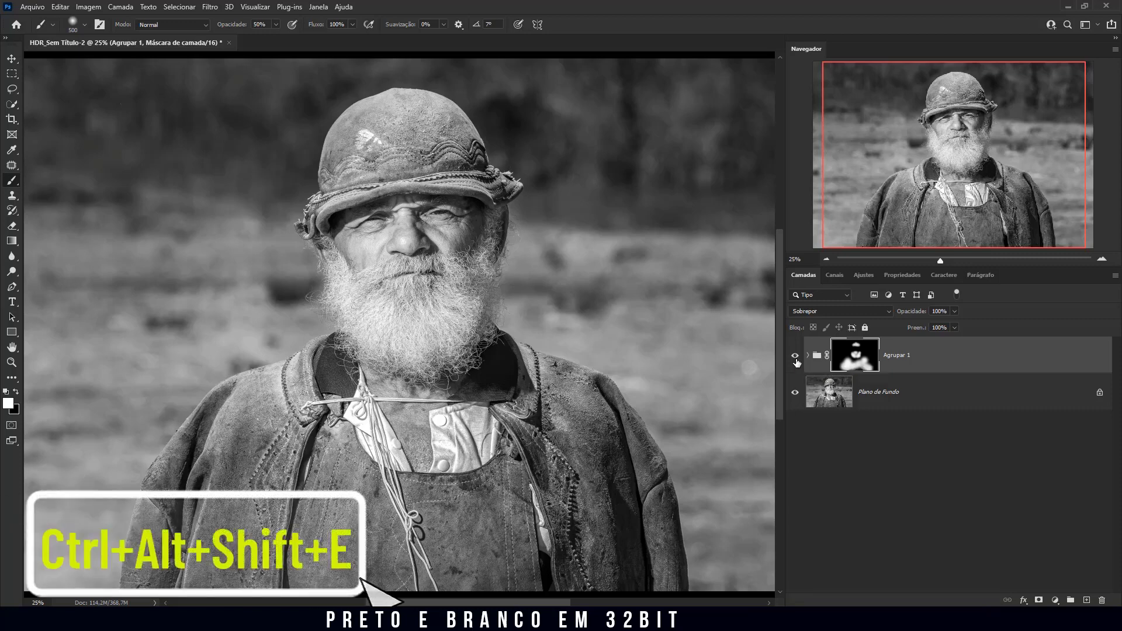
# - Stamp all visible layers into a new merged layer on top and duplicate it
pyautogui.hotkey('ctrl', 'alt', 'shift', 'e')
pyautogui.press('x')
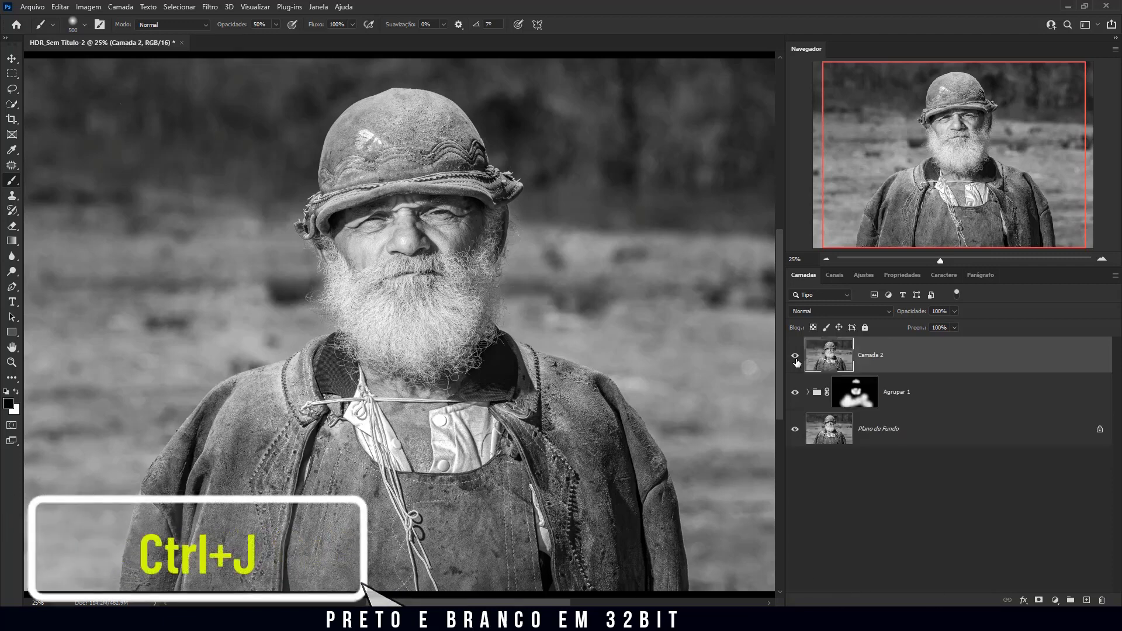
pyautogui.hotkey('ctrl', 'j')
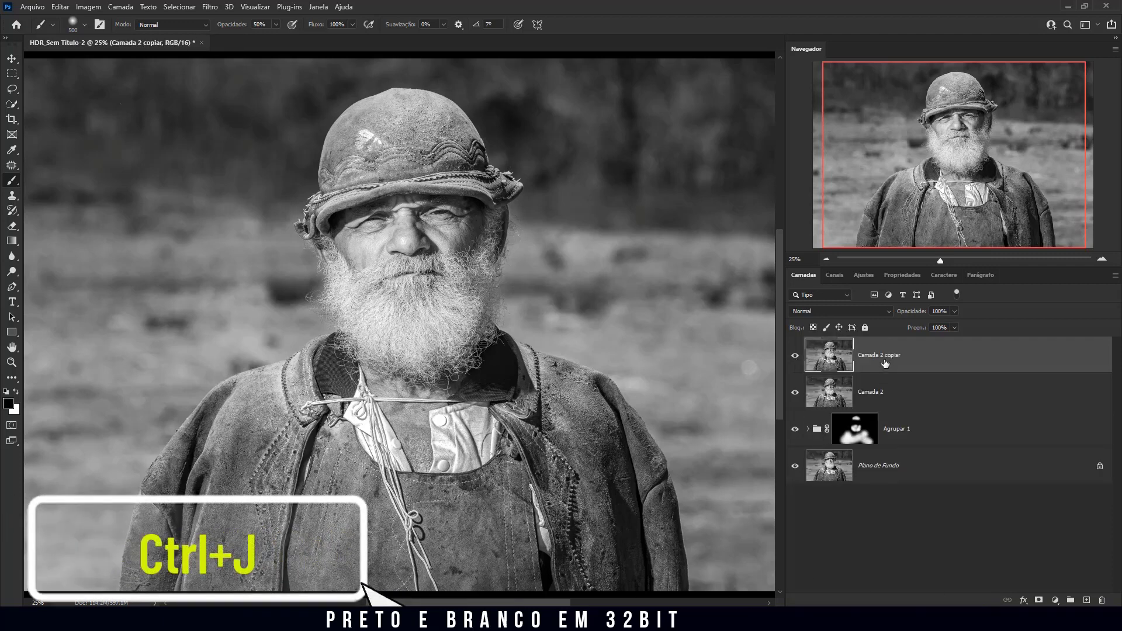
# - Apply the high-pass filter (Alta Frequência) to the top merged copy with a radius of 4.0 pixels
pyautogui.click(209, 6)
pyautogui.moveTo(132, 544)
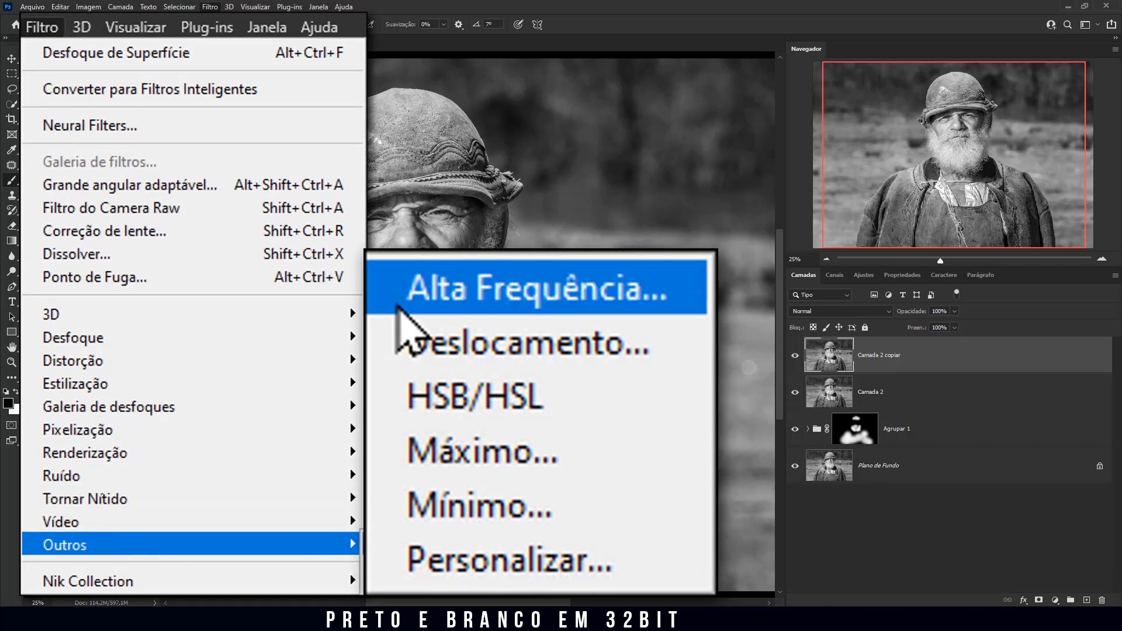
pyautogui.click(397, 304)
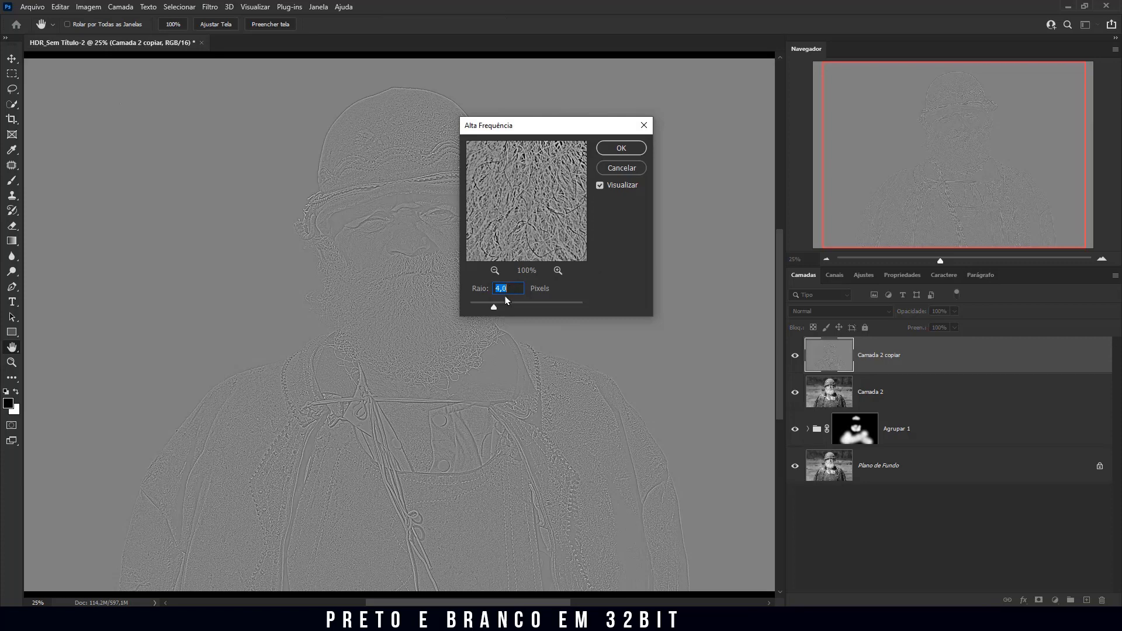
pyautogui.click(621, 148)
pyautogui.press('b')
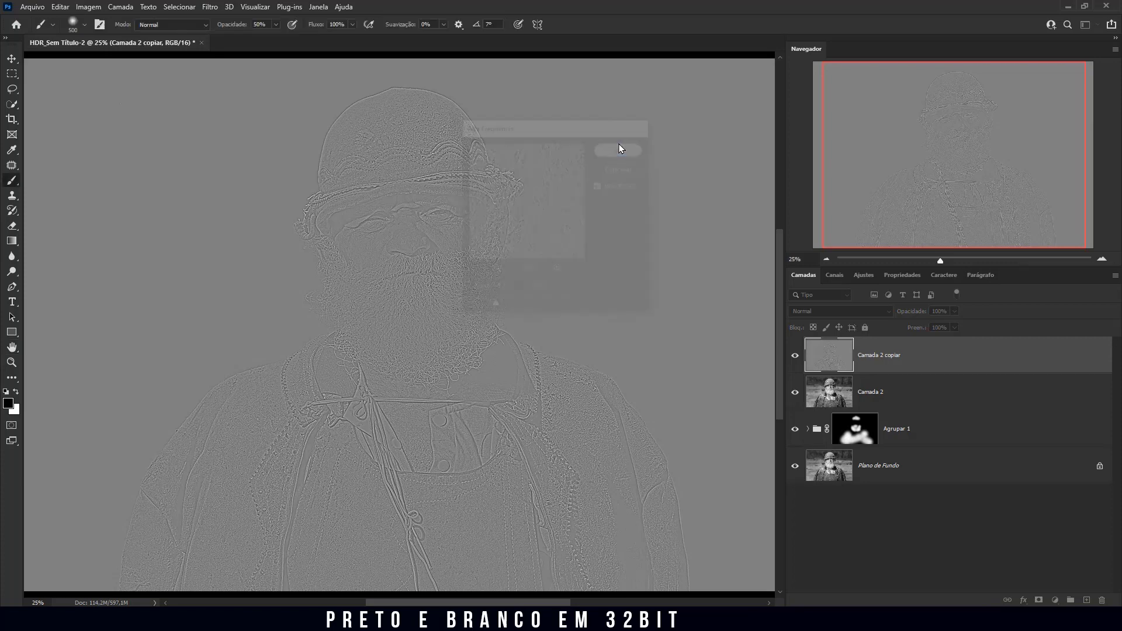
# - Set the high-pass layer's blend mode to Luz Linear
pyautogui.click(889, 316)
pyautogui.click(889, 316)
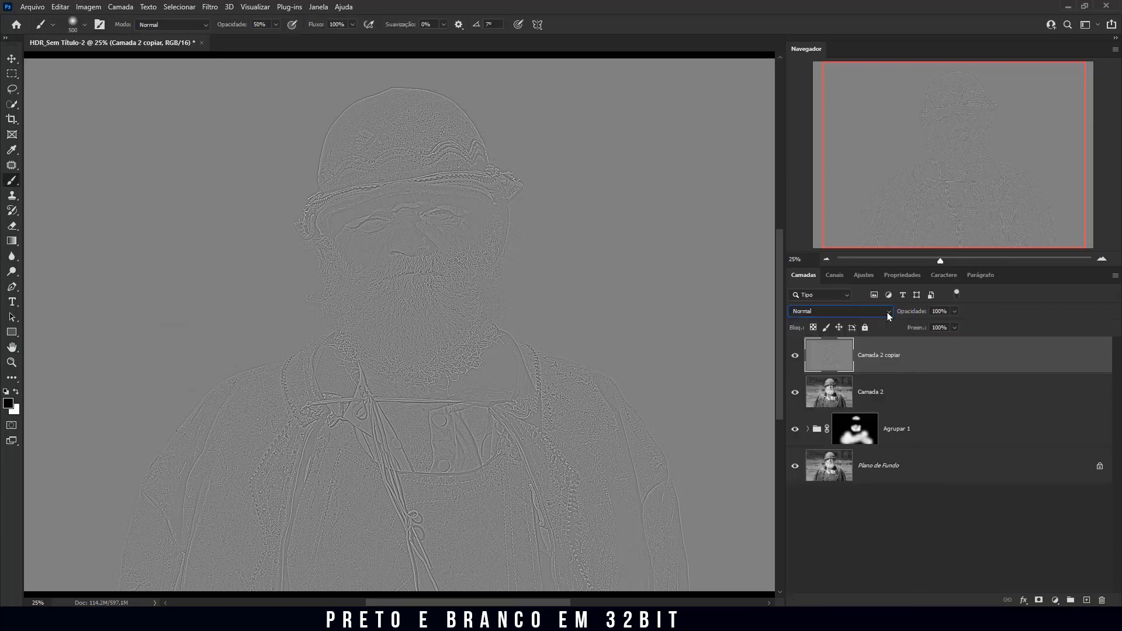
pyautogui.click(889, 316)
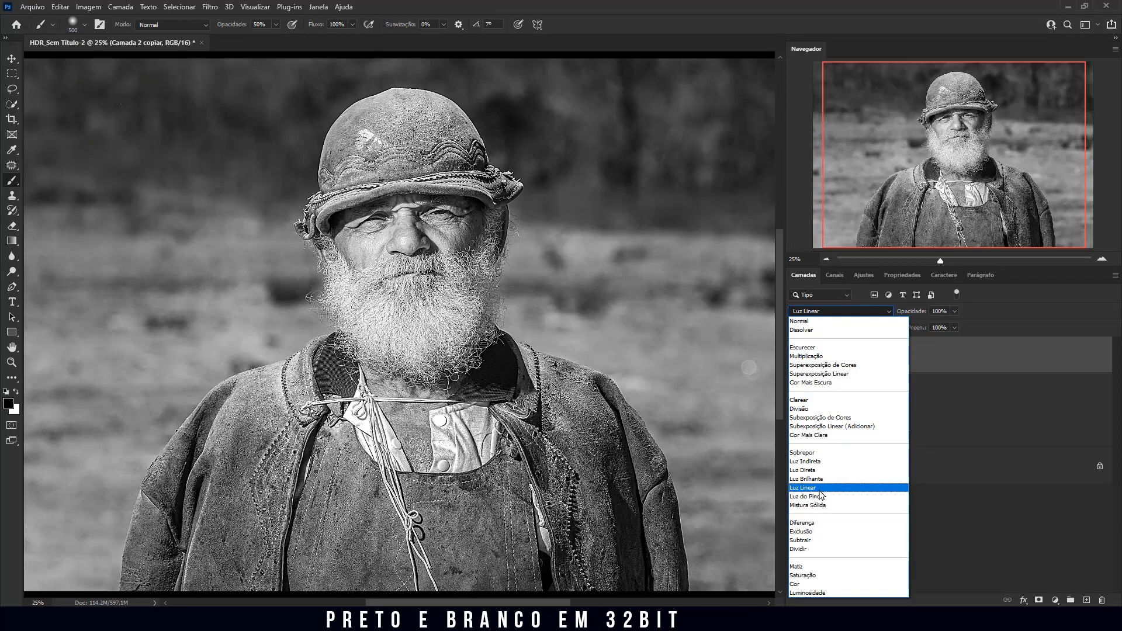
pyautogui.click(820, 489)
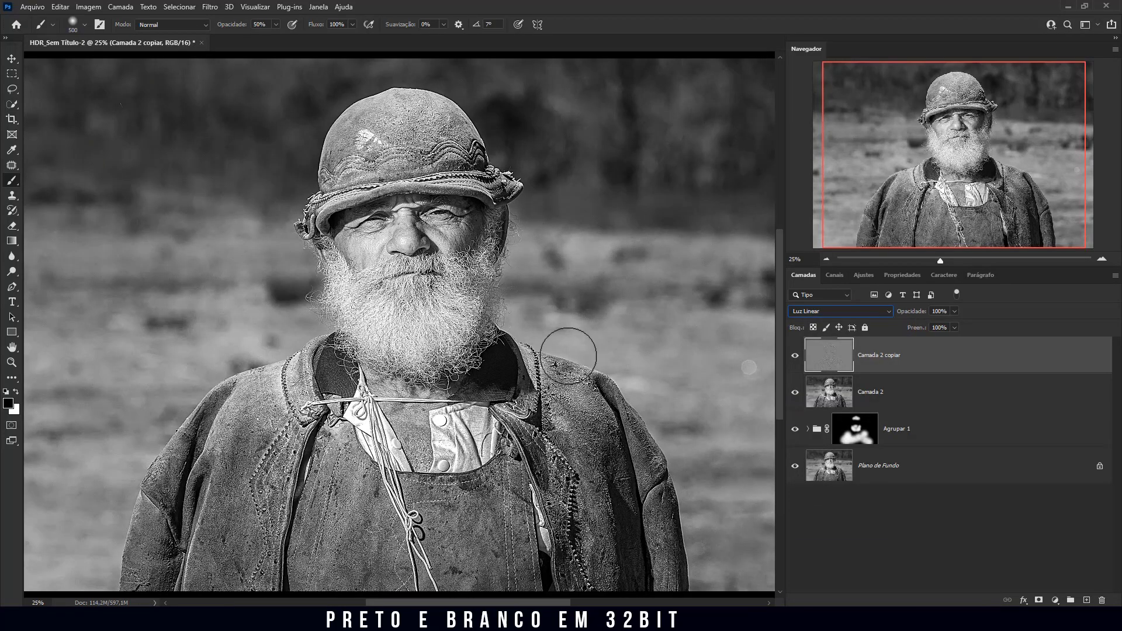
pyautogui.scroll(1, 407, 335)
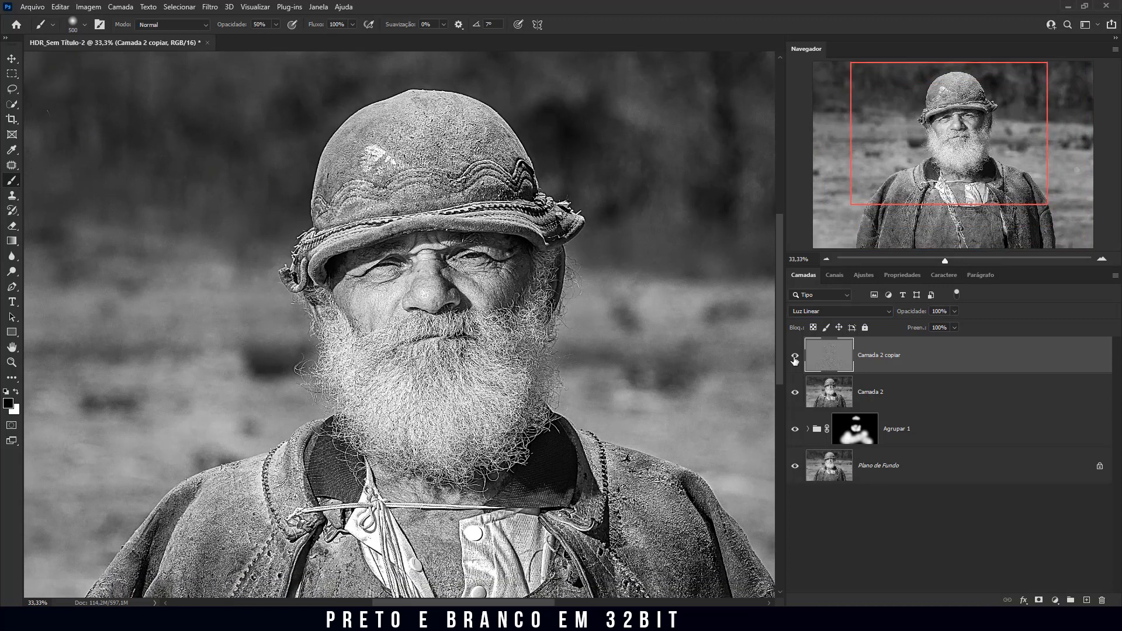
# - Hide the high-pass layer and apply a Gaussian blur with a 2-pixel radius to the merged layer Camada 2
pyautogui.click(795, 357)
pyautogui.hotkey('alt', '[')
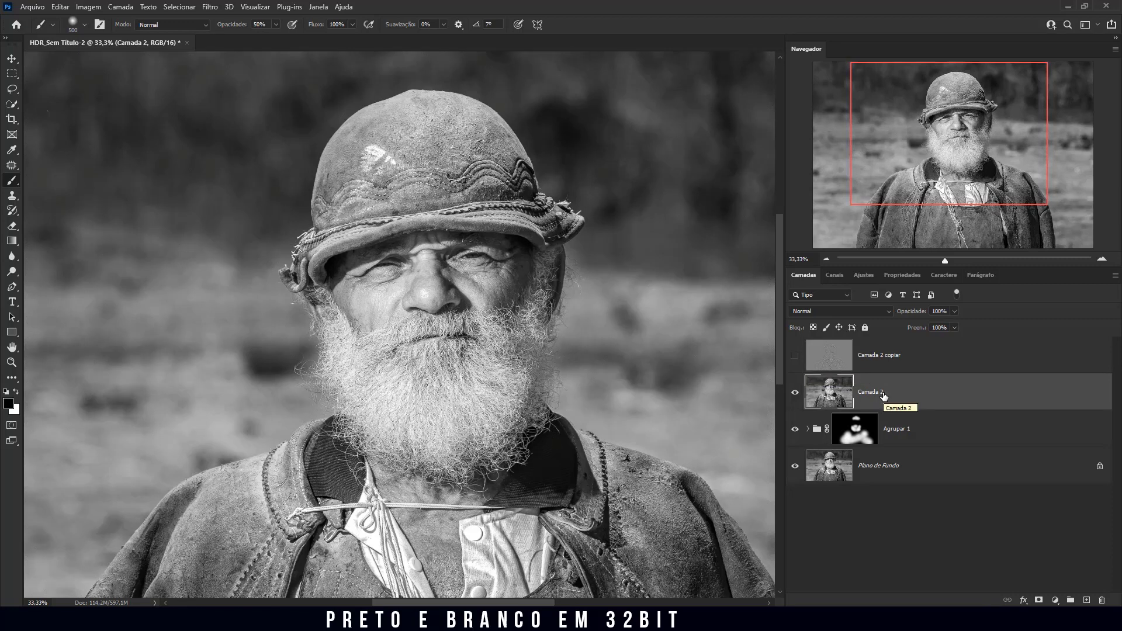
pyautogui.click(210, 7)
pyautogui.moveTo(245, 156)
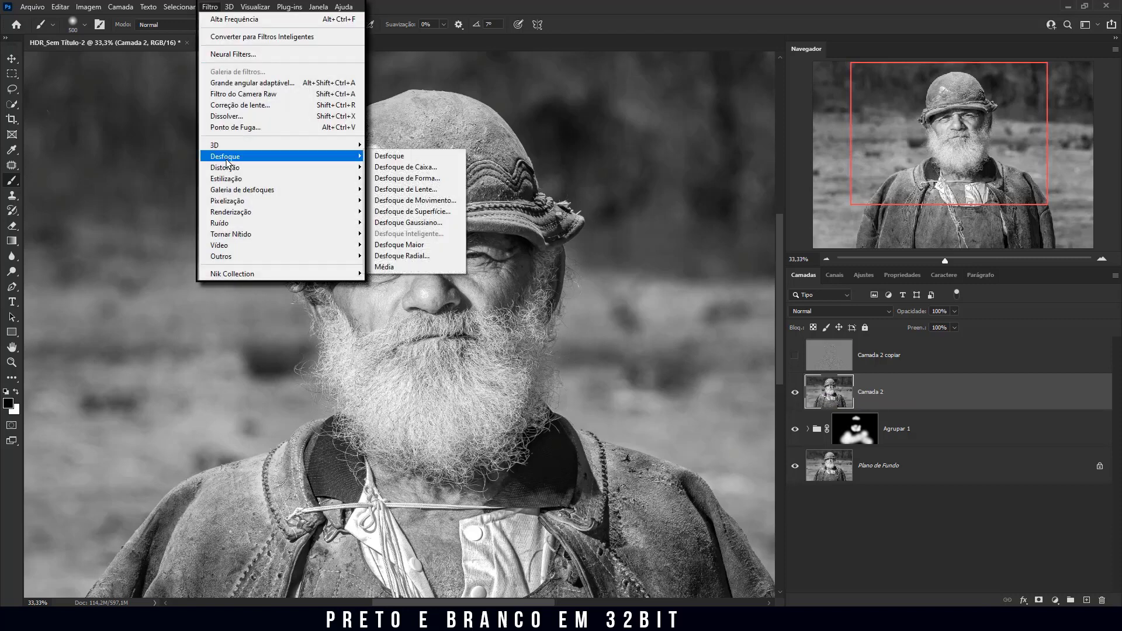
pyautogui.click(426, 222)
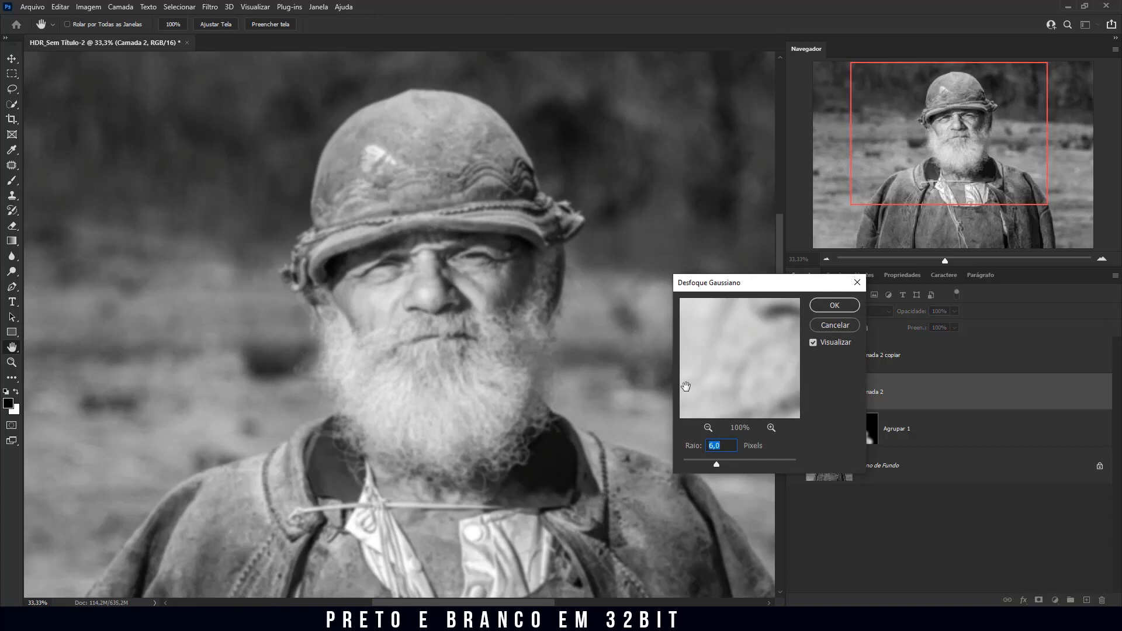
pyautogui.write('2')
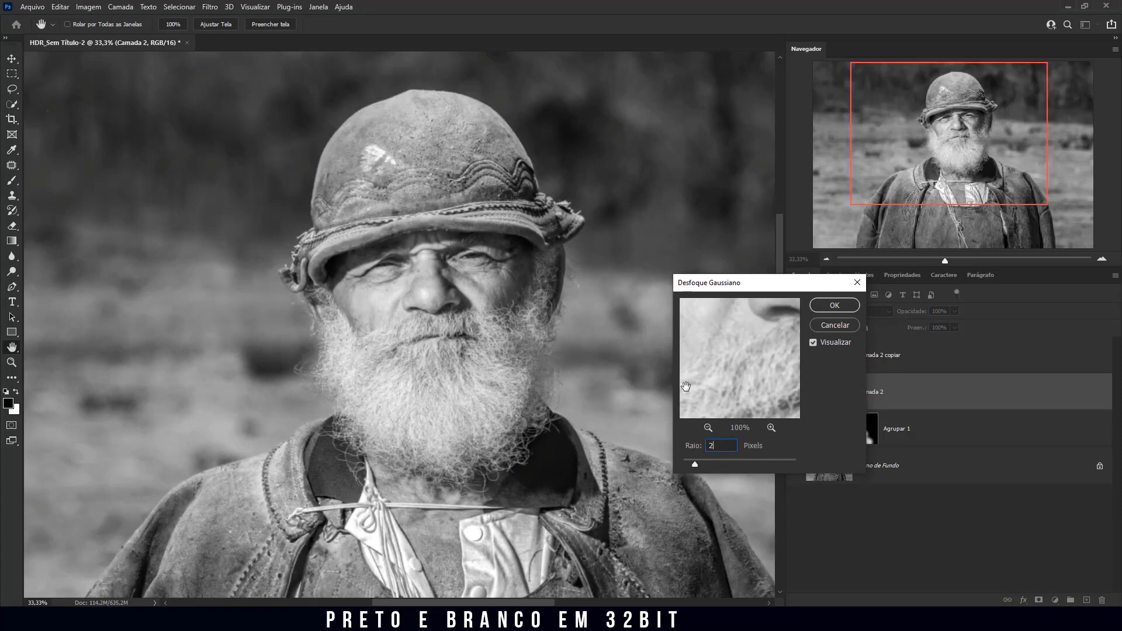
pyautogui.click(818, 309)
pyautogui.press('b')
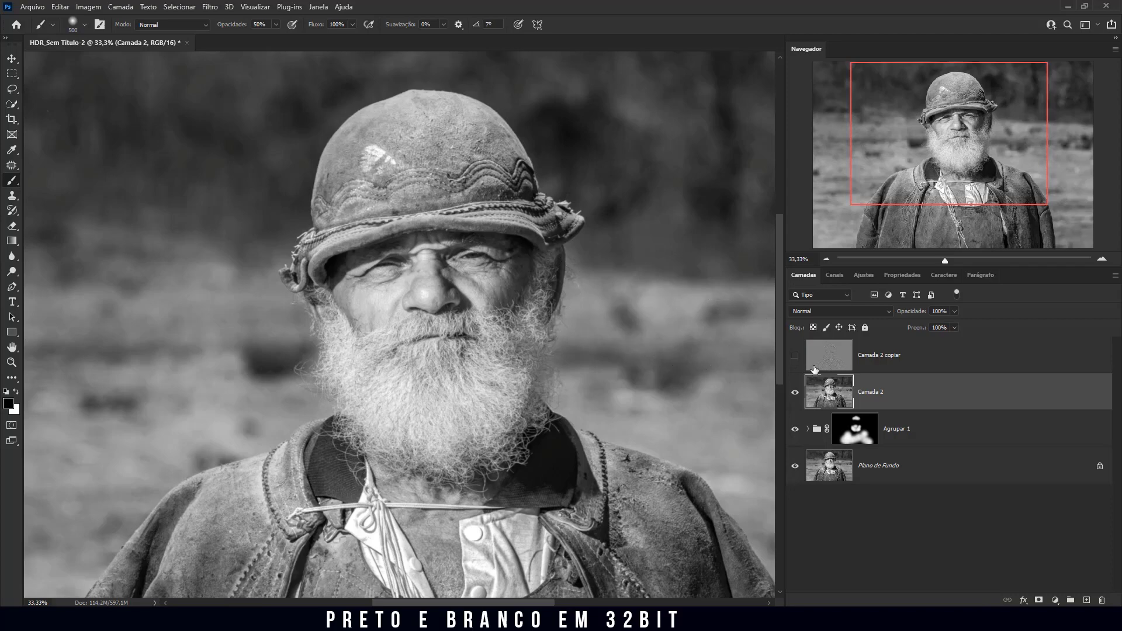
# - Show the high-pass layer again, group it with Camada 2, and compare the portrait with the new group off and on
pyautogui.click(795, 357)
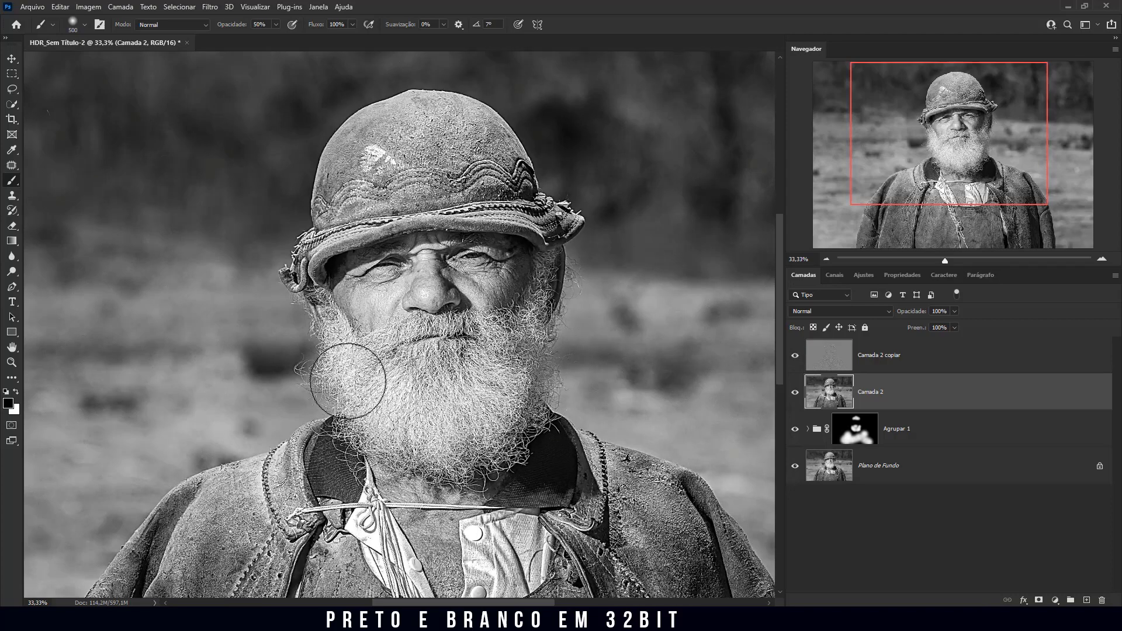
pyautogui.press('z')
pyautogui.click(456, 300)
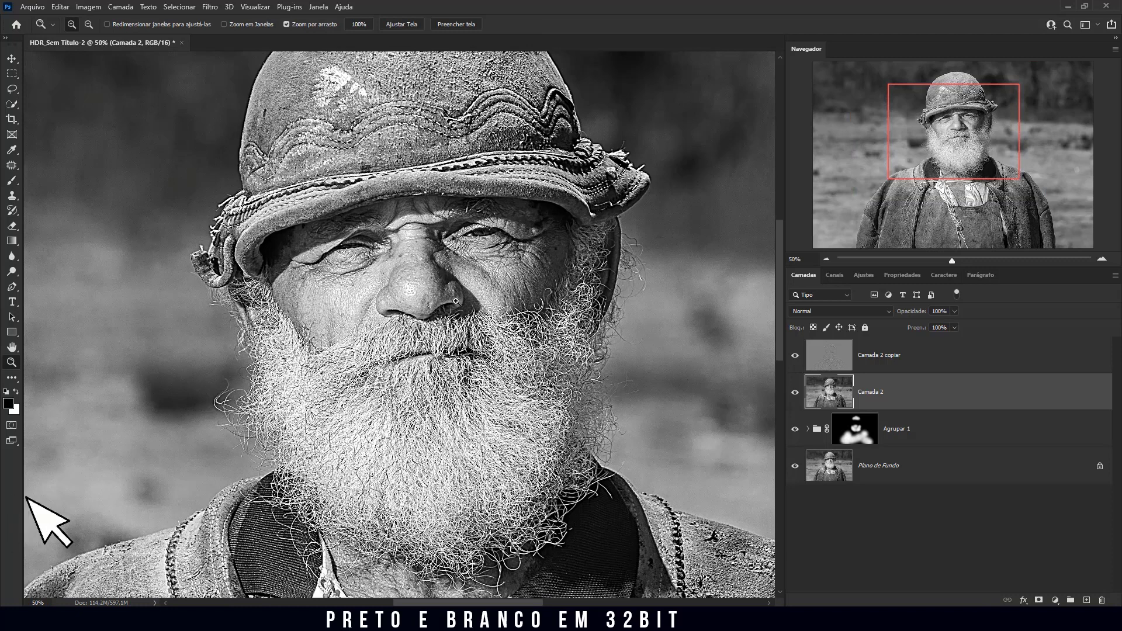
pyautogui.keyDown('shift'); pyautogui.click(868, 364); pyautogui.keyUp('shift')
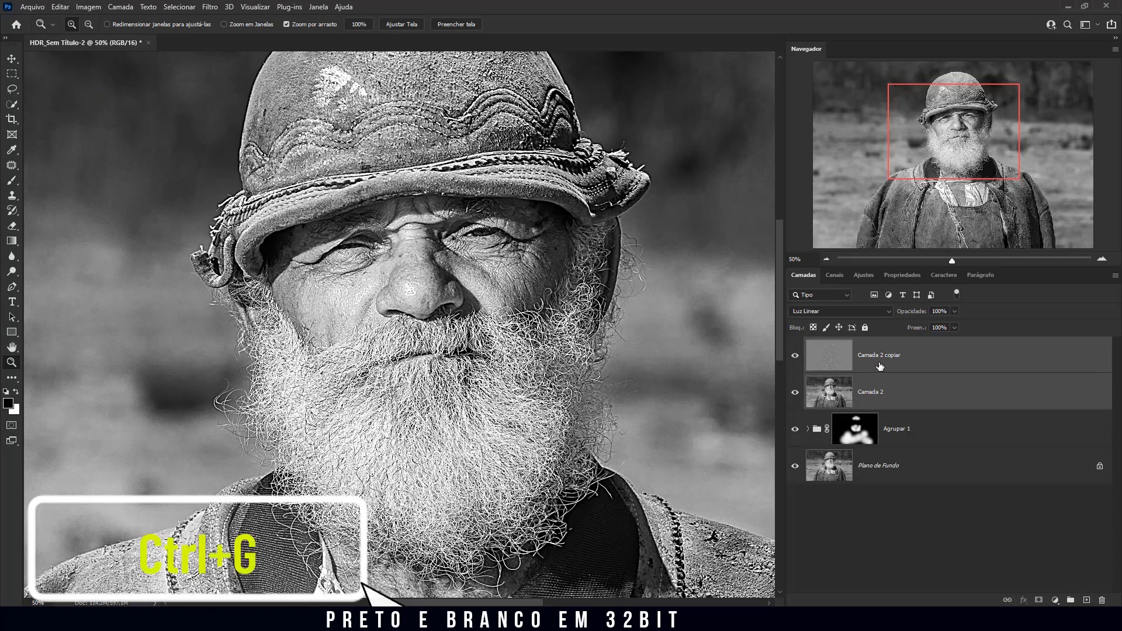
pyautogui.hotkey('ctrl', 'g')
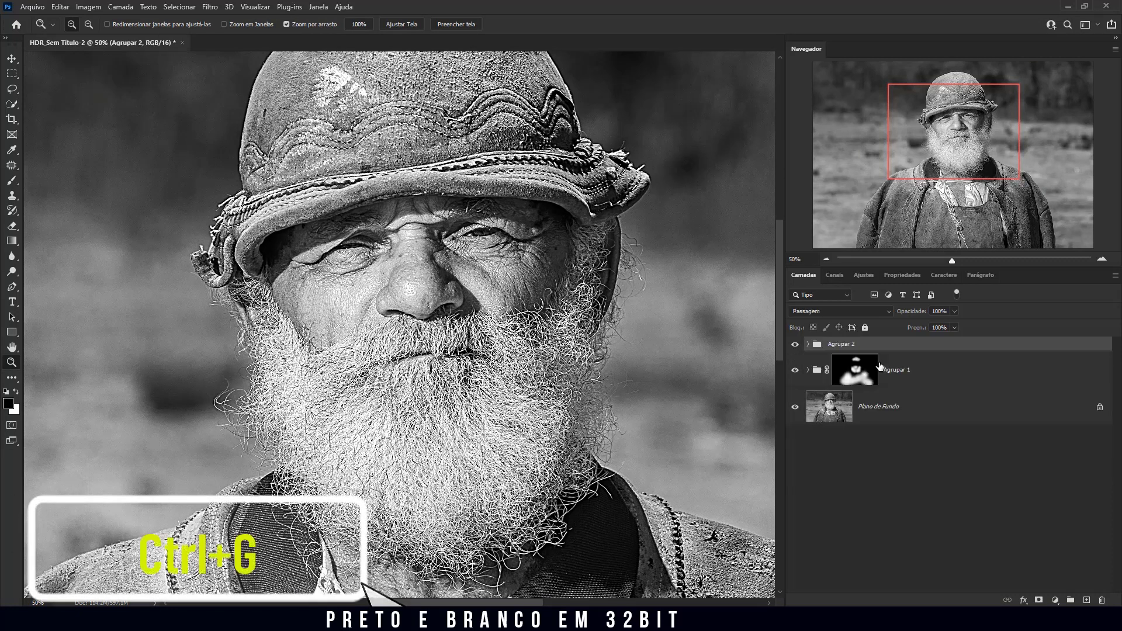
pyautogui.click(795, 345)
pyautogui.click(795, 346)
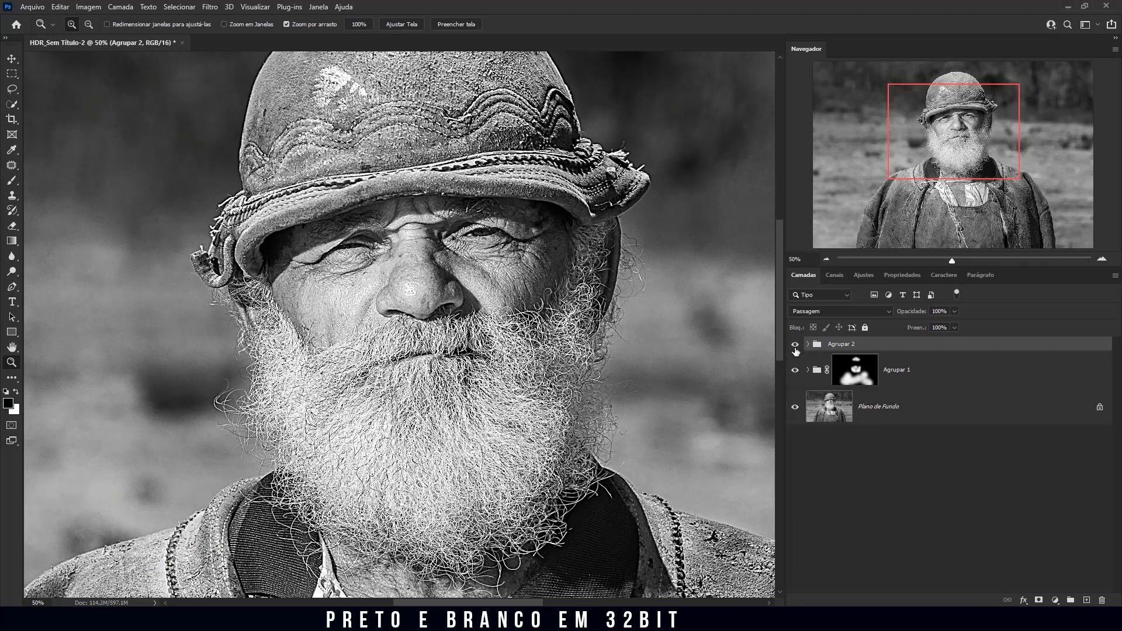
# - Set the opacity of the high-pass layer Camada 2 copiar inside Agrupar 2 to 50%
pyautogui.click(808, 344)
pyautogui.click(891, 370)
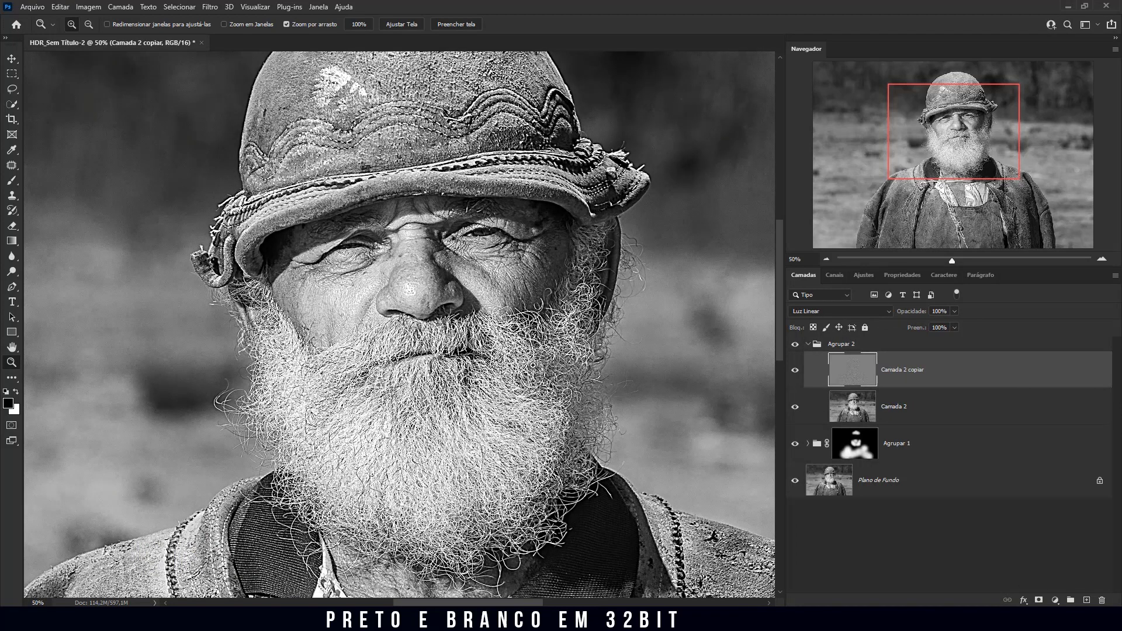
pyautogui.moveTo(920, 314); pyautogui.dragTo(918, 314)
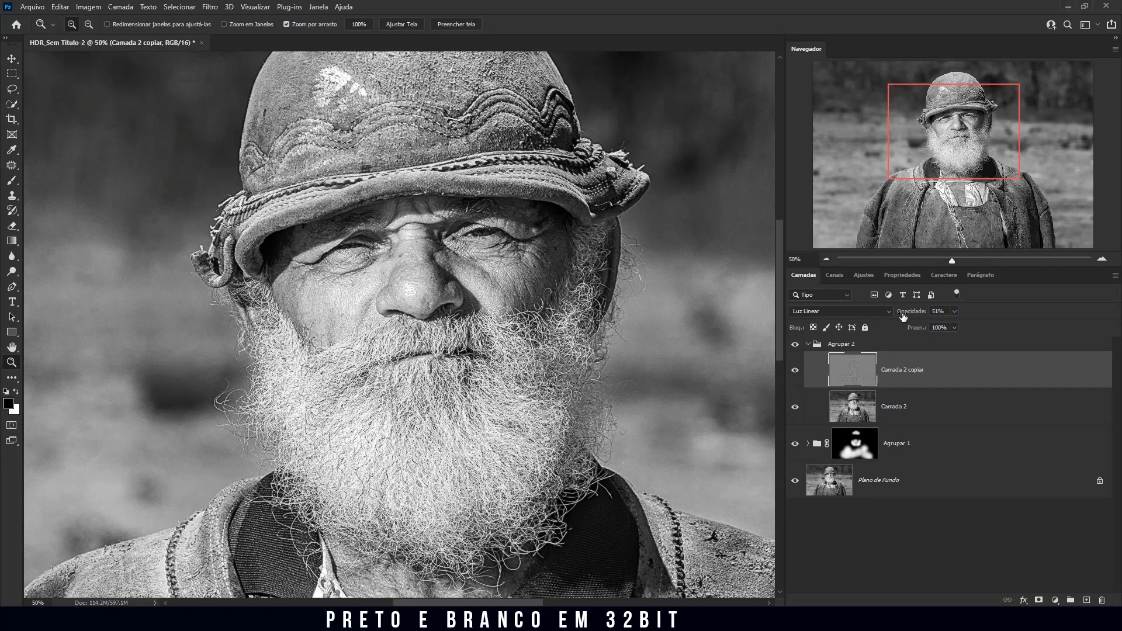
pyautogui.write('50')
pyautogui.press('Return')
pyautogui.hotkey('ctrl', '0')
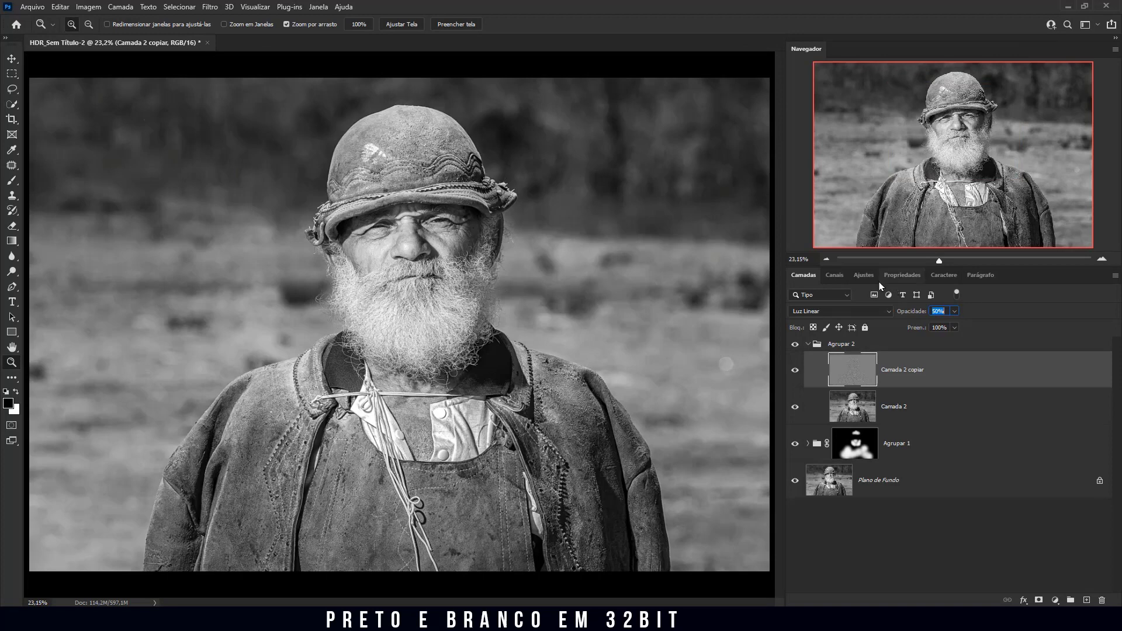
# - Add a Levels adjustment layer above the high-pass layer with input levels 1, 1.00 and 242, and compare against the background layer alone
pyautogui.click(864, 275)
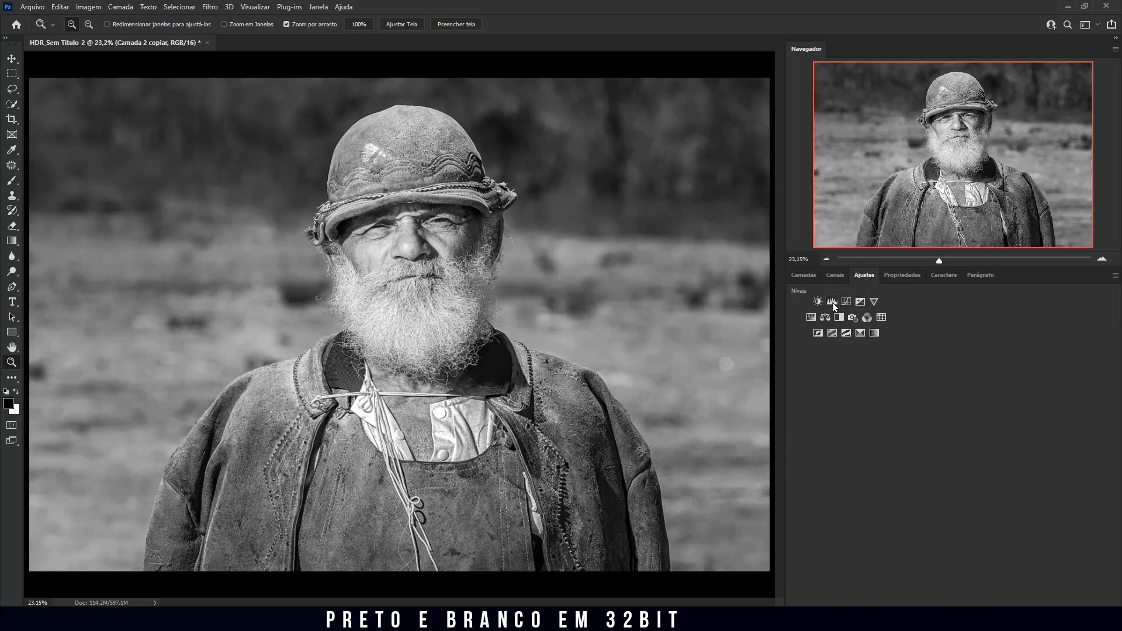
pyautogui.click(832, 301)
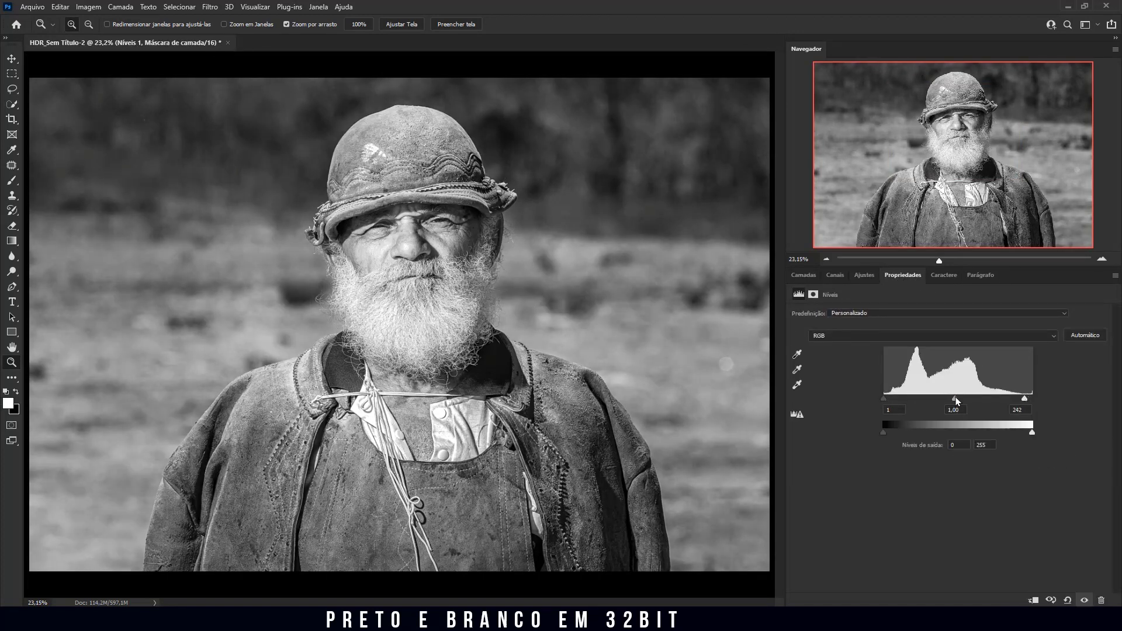
pyautogui.click(797, 277)
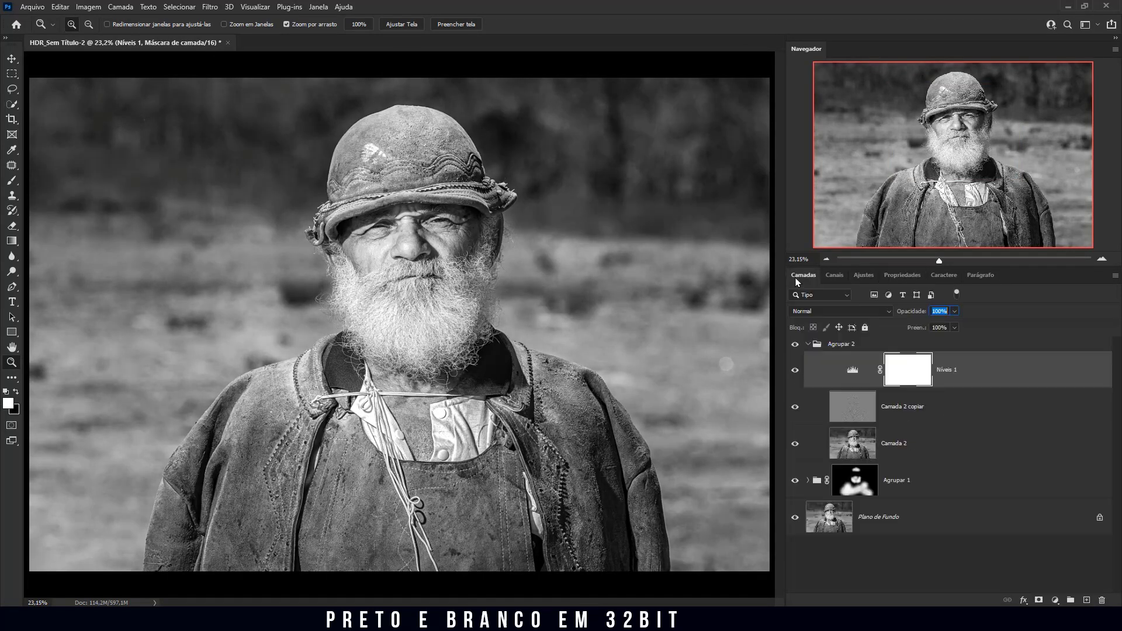
pyautogui.keyDown('alt'); pyautogui.click(794, 517); pyautogui.keyUp('alt')
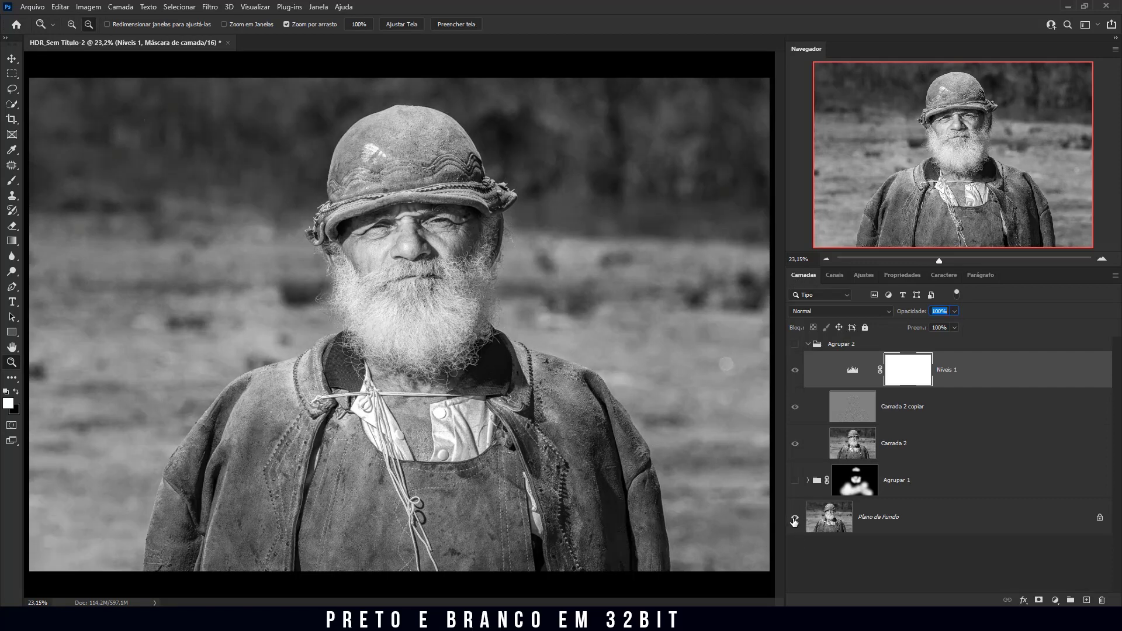
pyautogui.keyDown('alt'); pyautogui.click(795, 518); pyautogui.keyUp('alt')
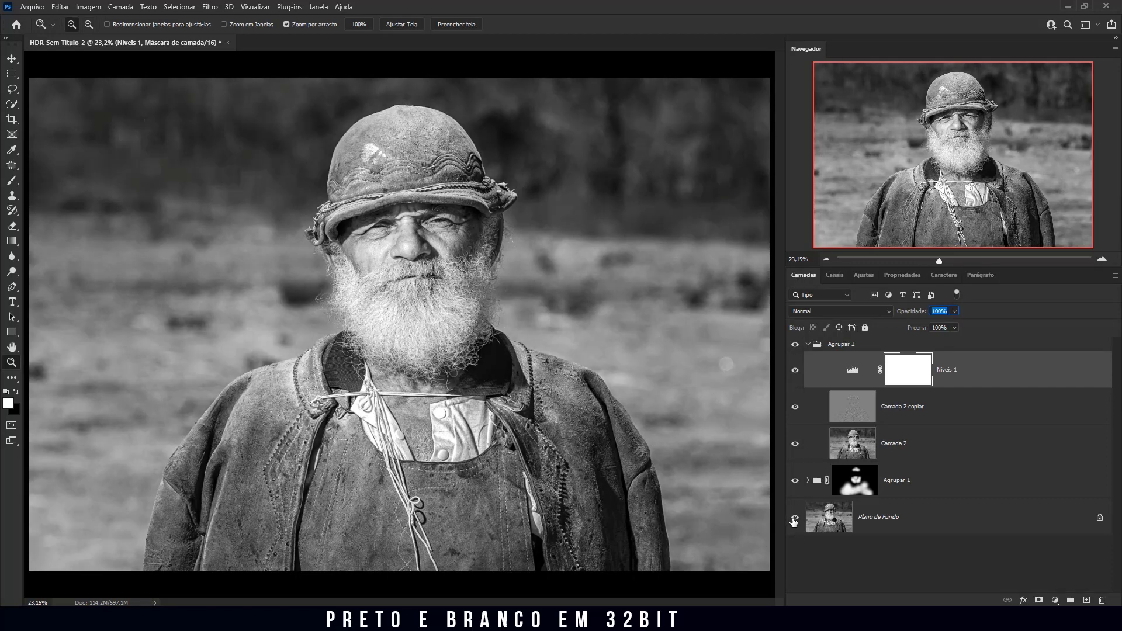